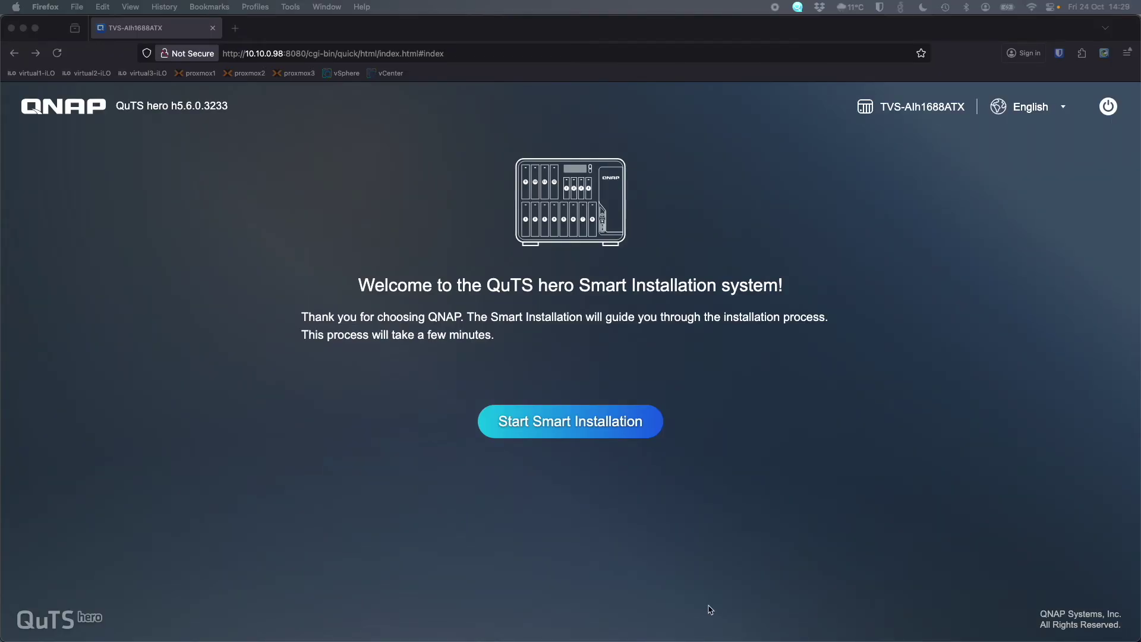
Step: Check the installed firmware version h5.6.0 shown on the setup page
left_click(484, 559)
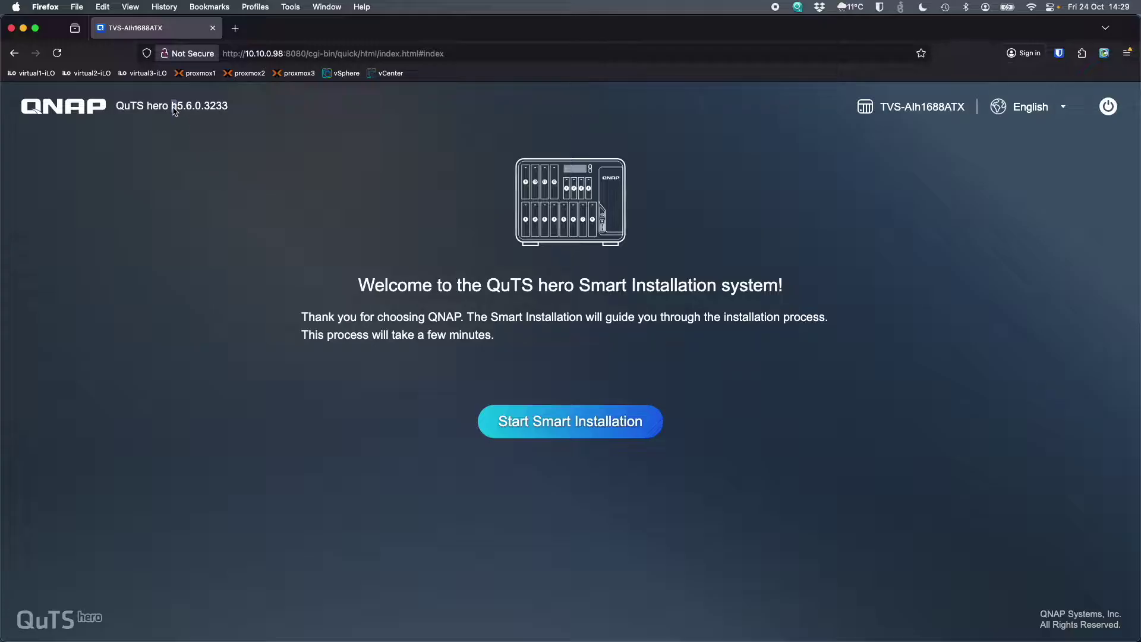
left_click_drag(172, 110, 200, 113)
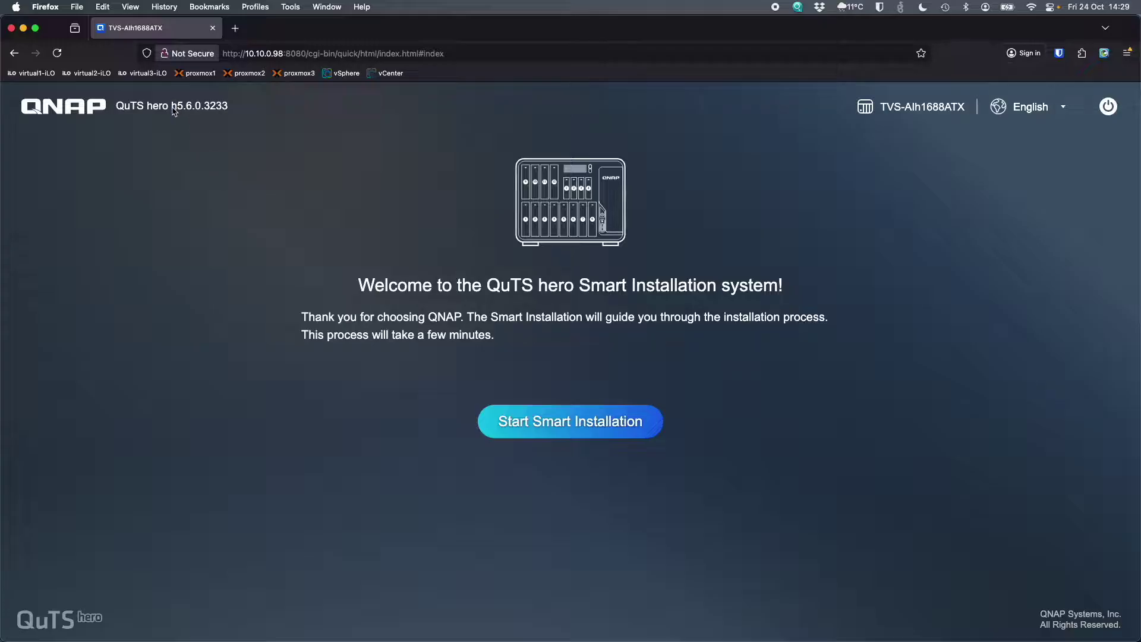
left_click(200, 126)
Step: Start Smart Installation, accept the terms of use, and keep current firmware h5.6.0.3233
left_click(562, 420)
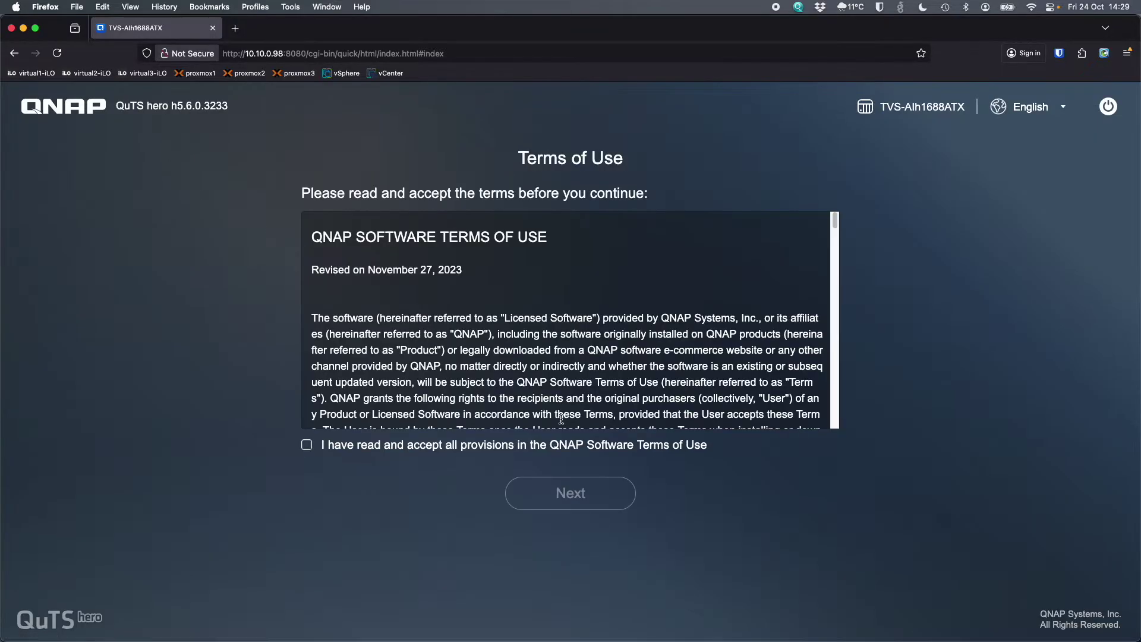
left_click(540, 445)
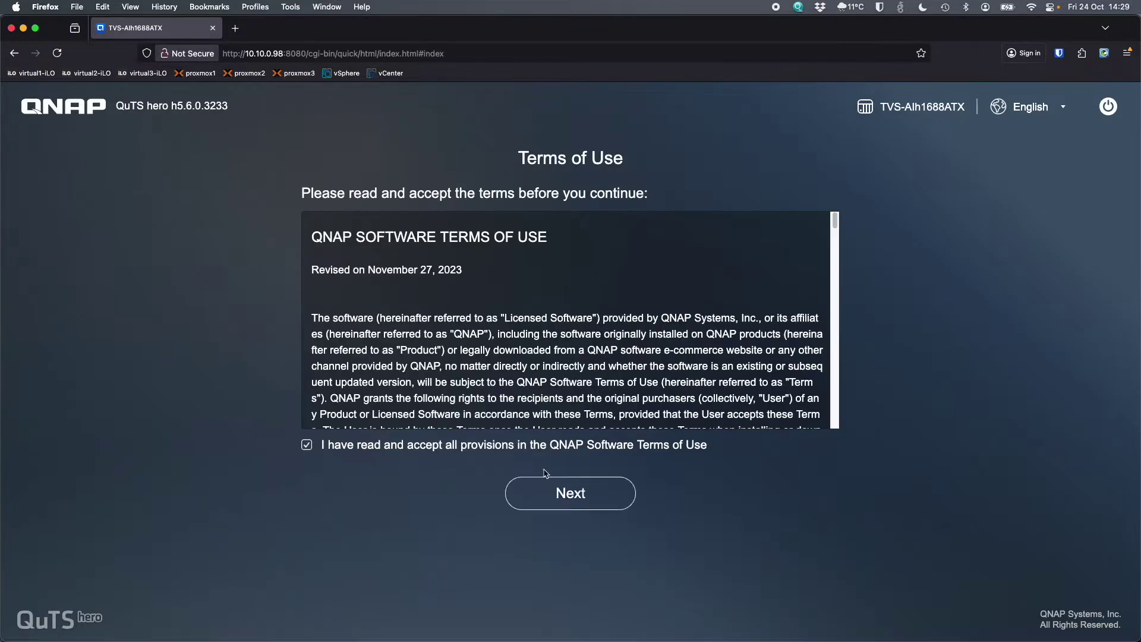
left_click(568, 502)
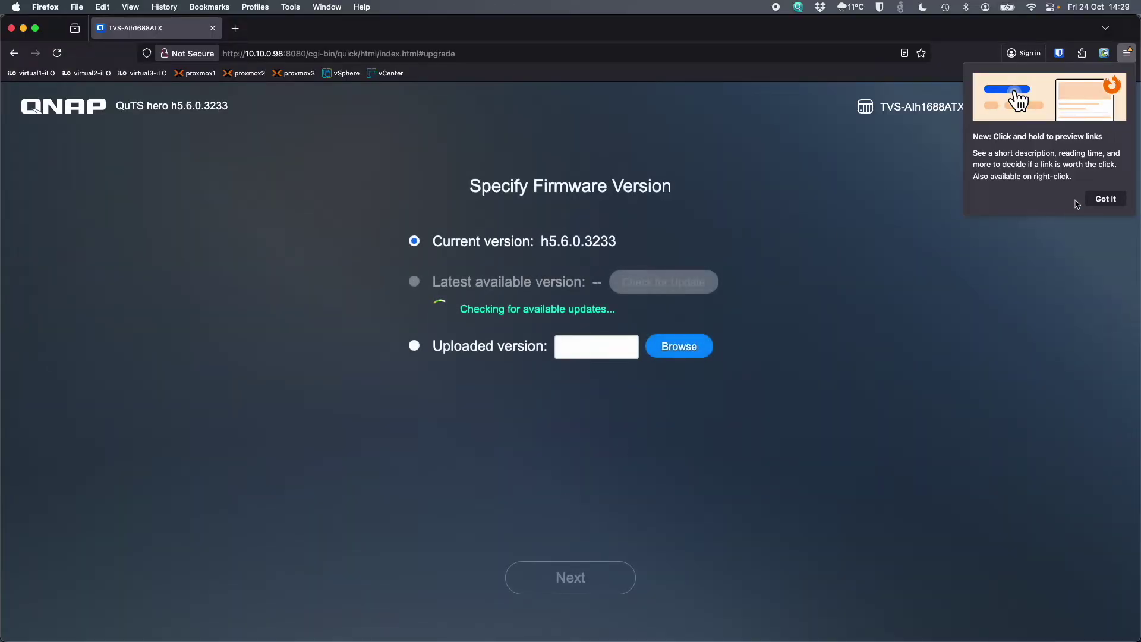
left_click(1105, 198)
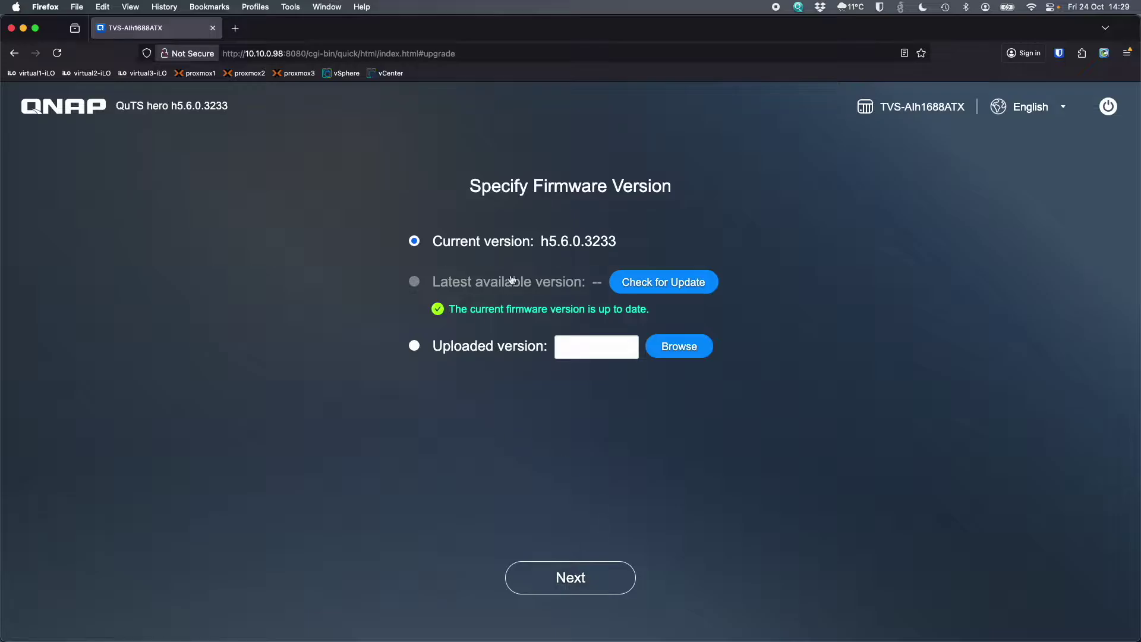
left_click(569, 574)
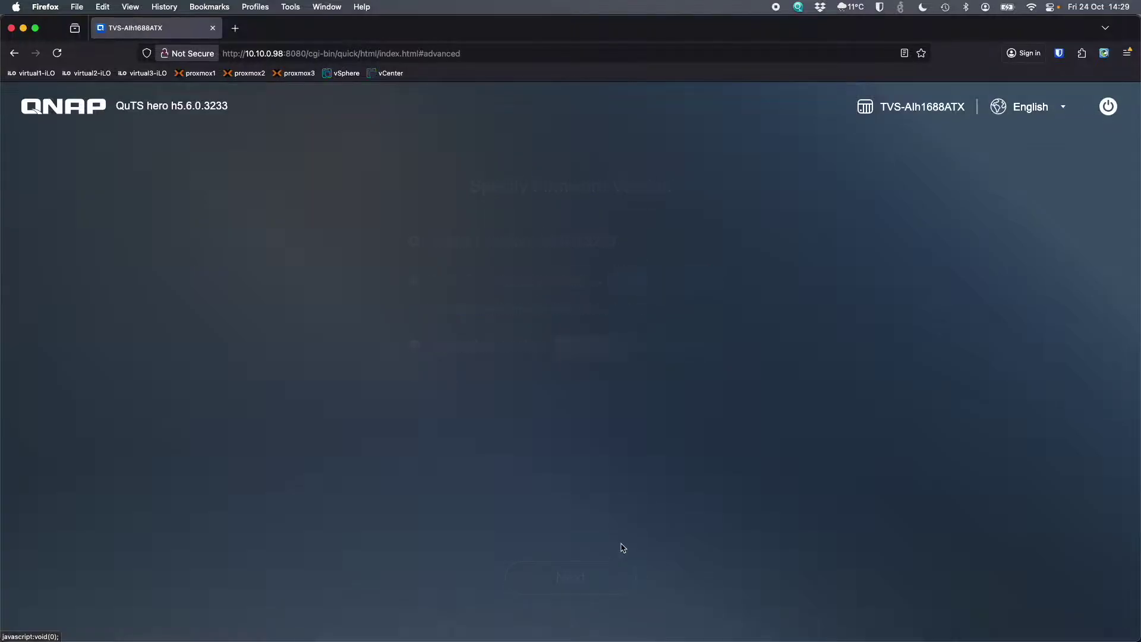
Step: Name the NAS TVS-AIh1688ATX and create administrator account 'craig' with a confirmed password
left_click_drag(597, 268, 456, 269)
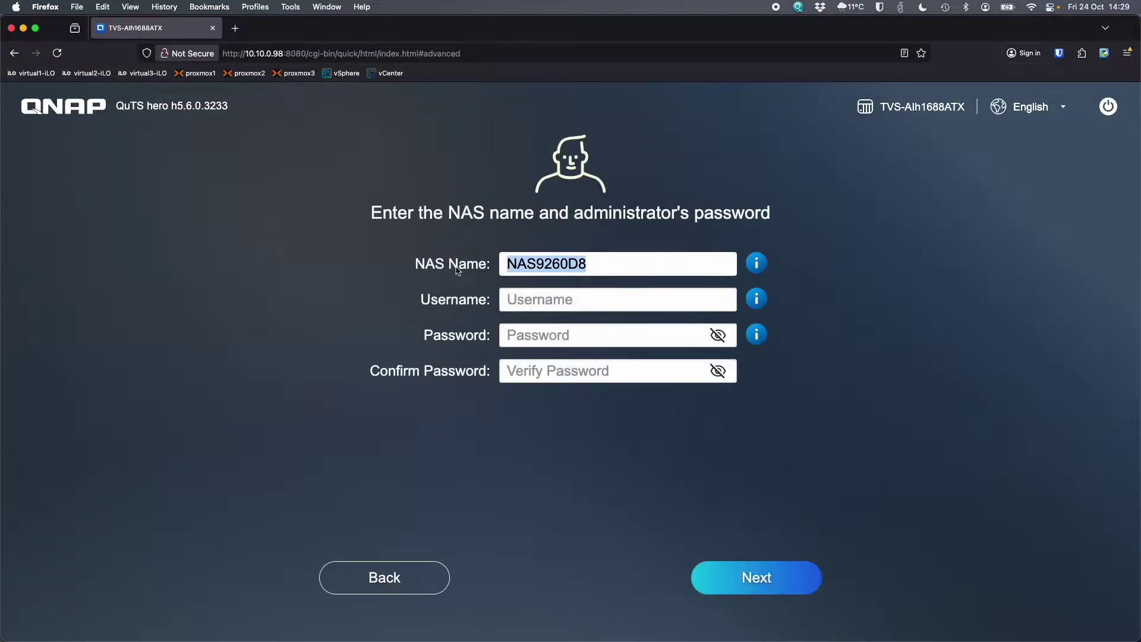
type("TVS-")
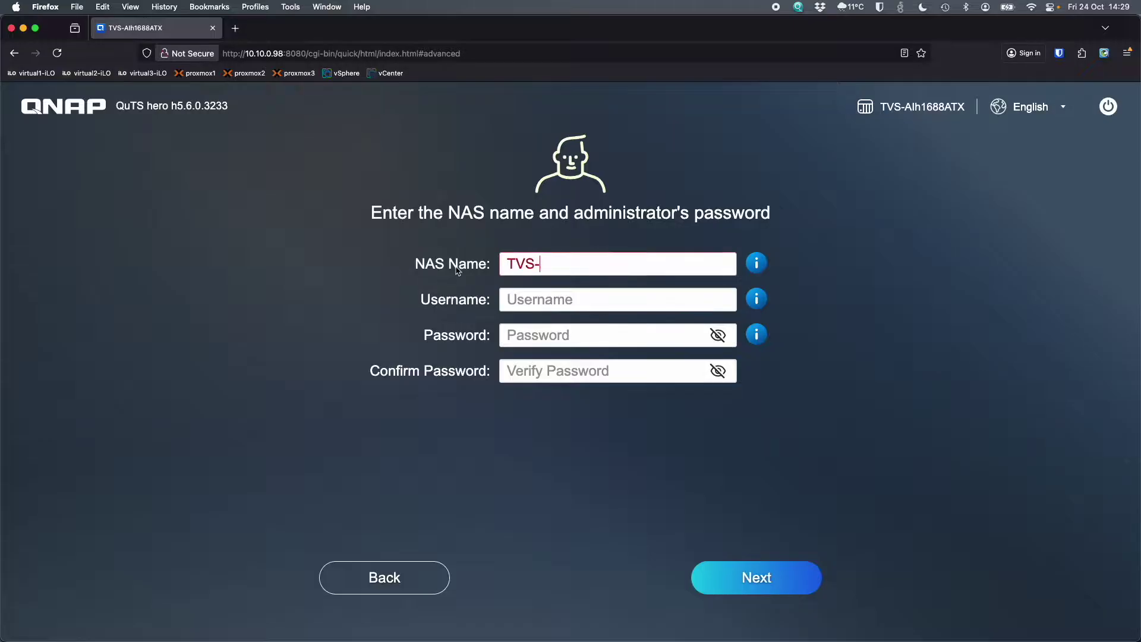
type("AIh168")
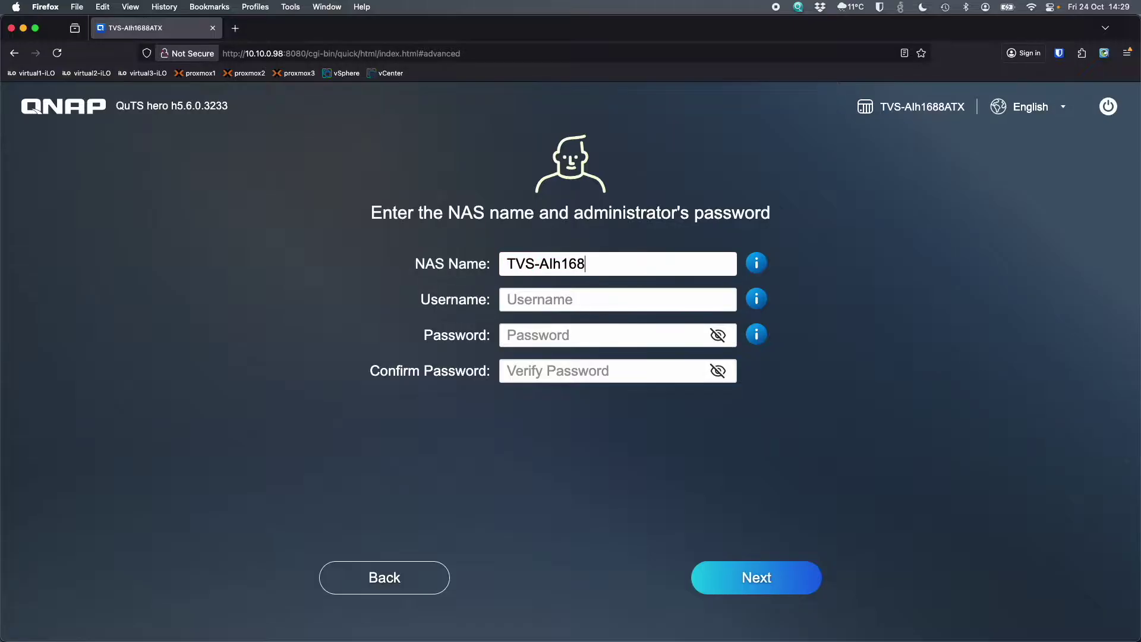
type("8ATX")
key("Tab")
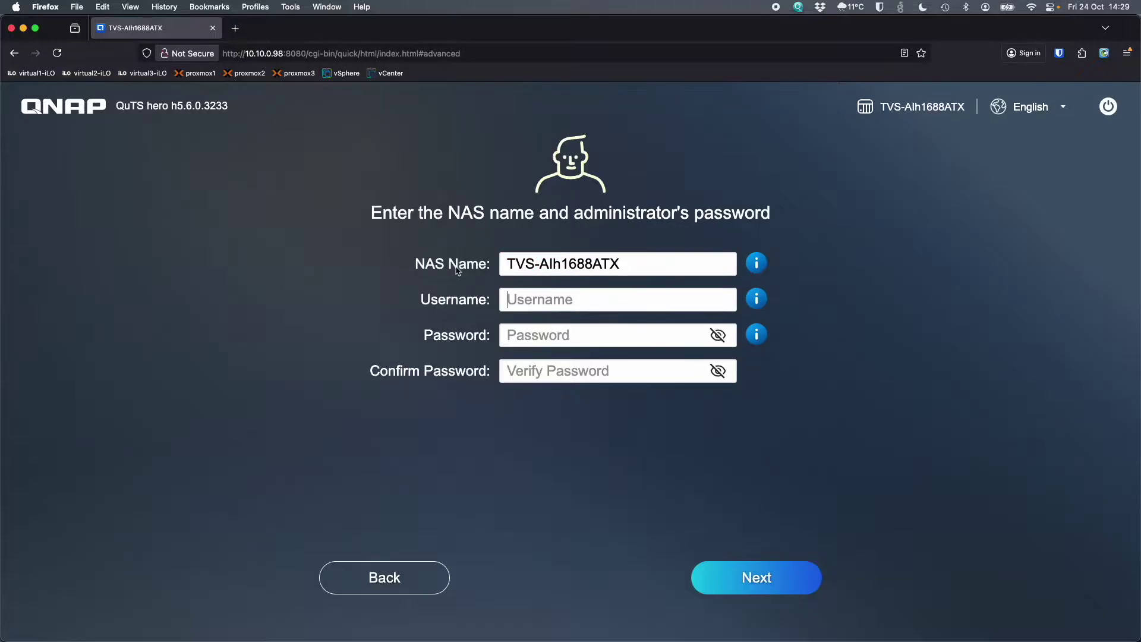
type("craig")
key("Tab")
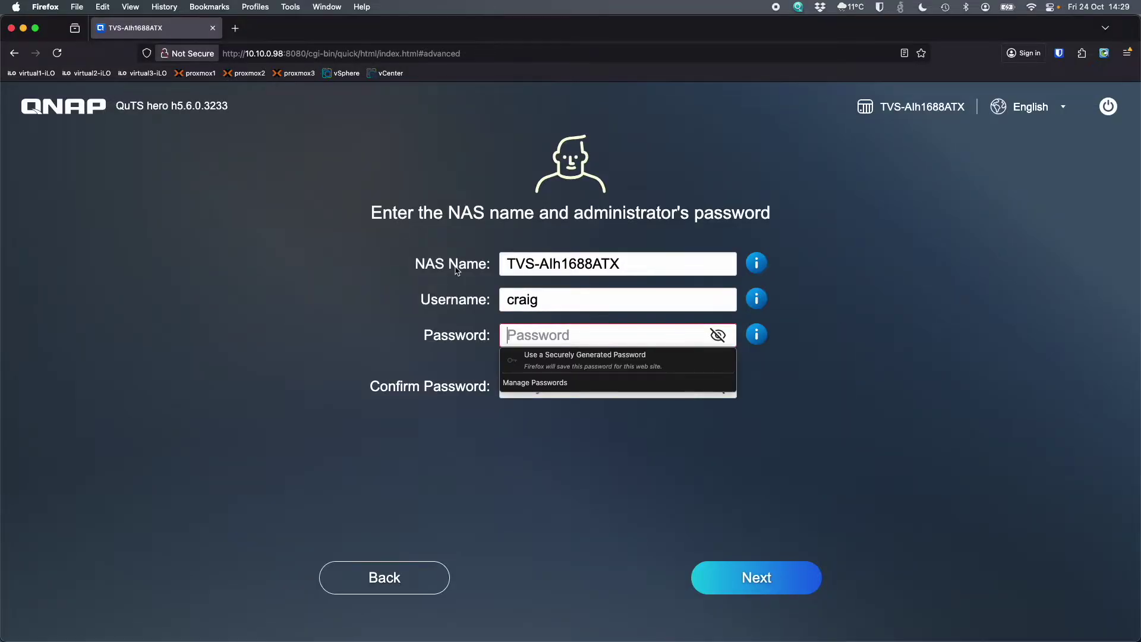
type("•••••••••••")
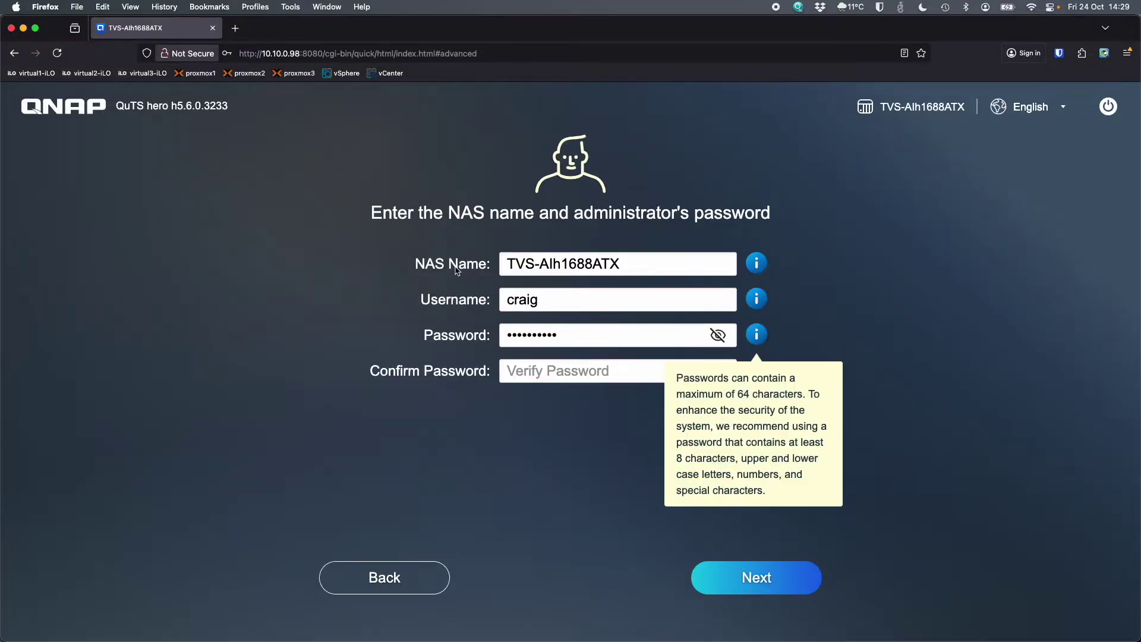
key("Tab")
type("•••••••••••")
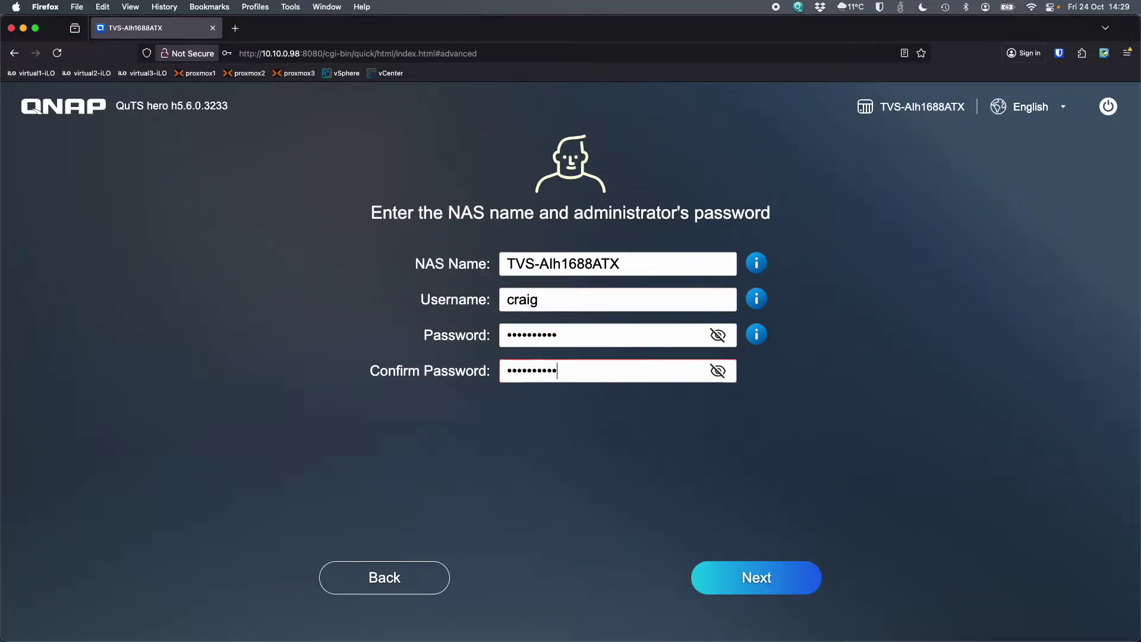
left_click(755, 572)
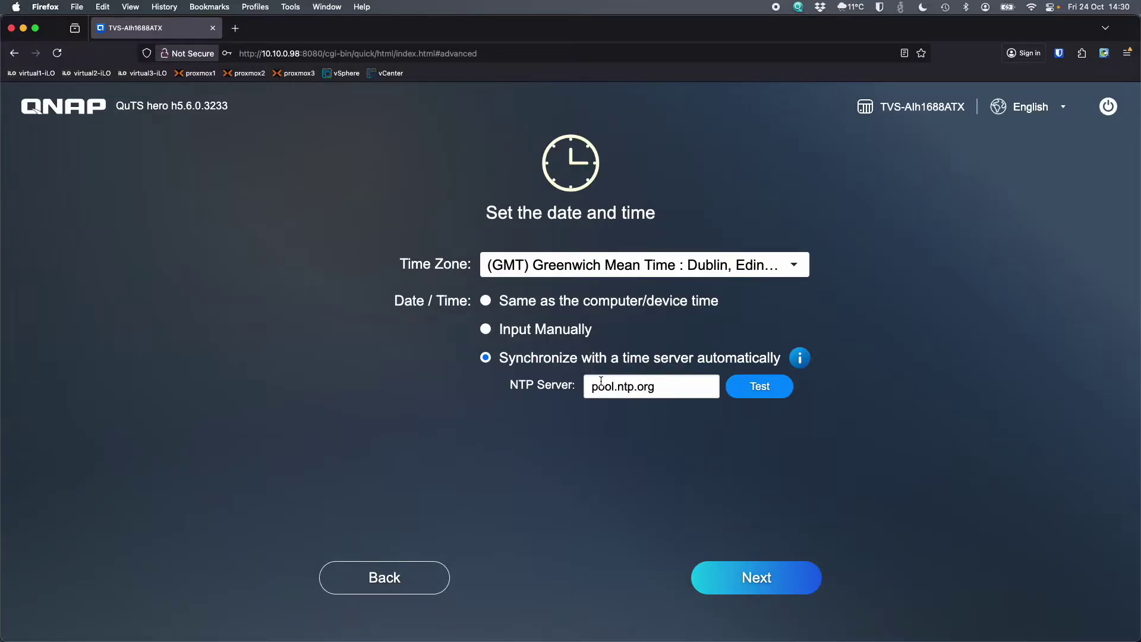
Step: Keep GMT with NTP sync, DHCP, no Thunderbolt setup, and notify-only firmware updates
left_click(769, 586)
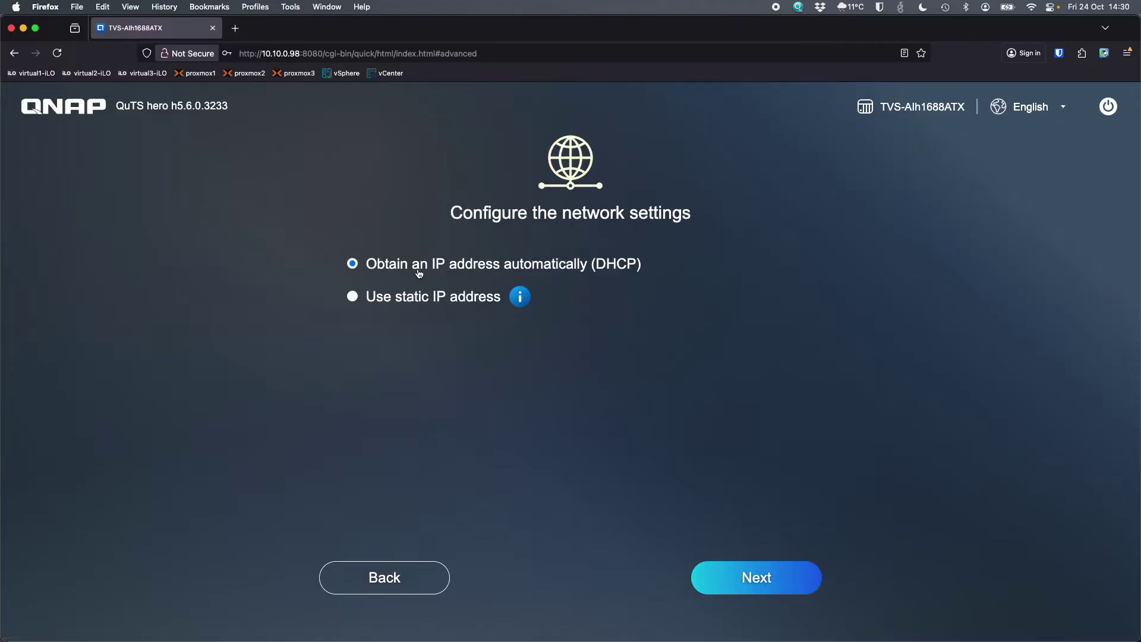
left_click(749, 580)
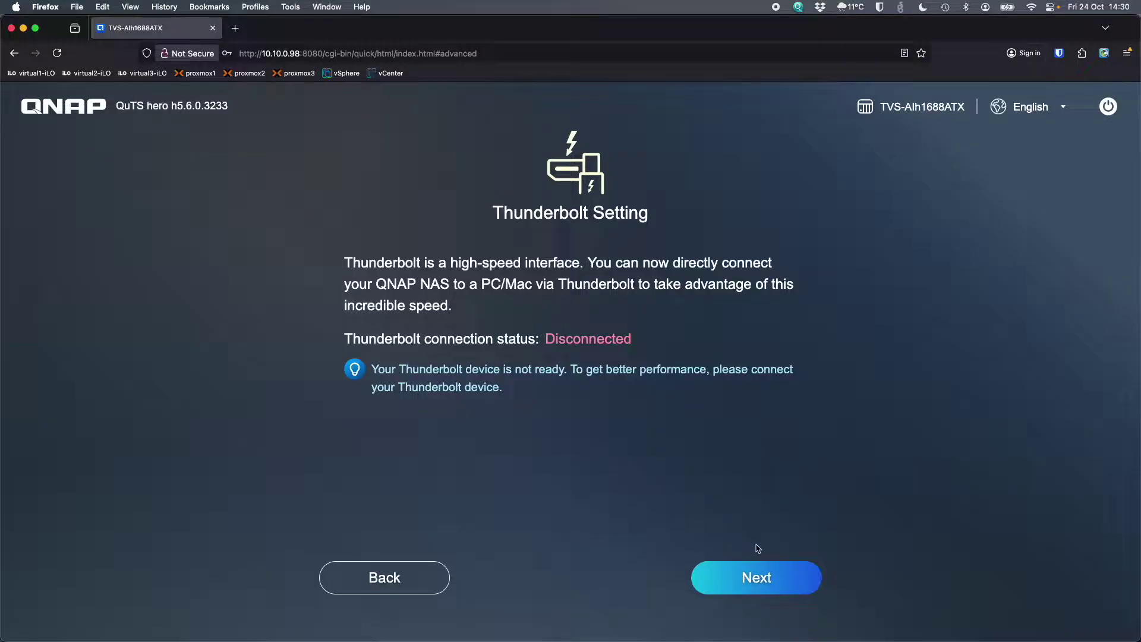
left_click(766, 583)
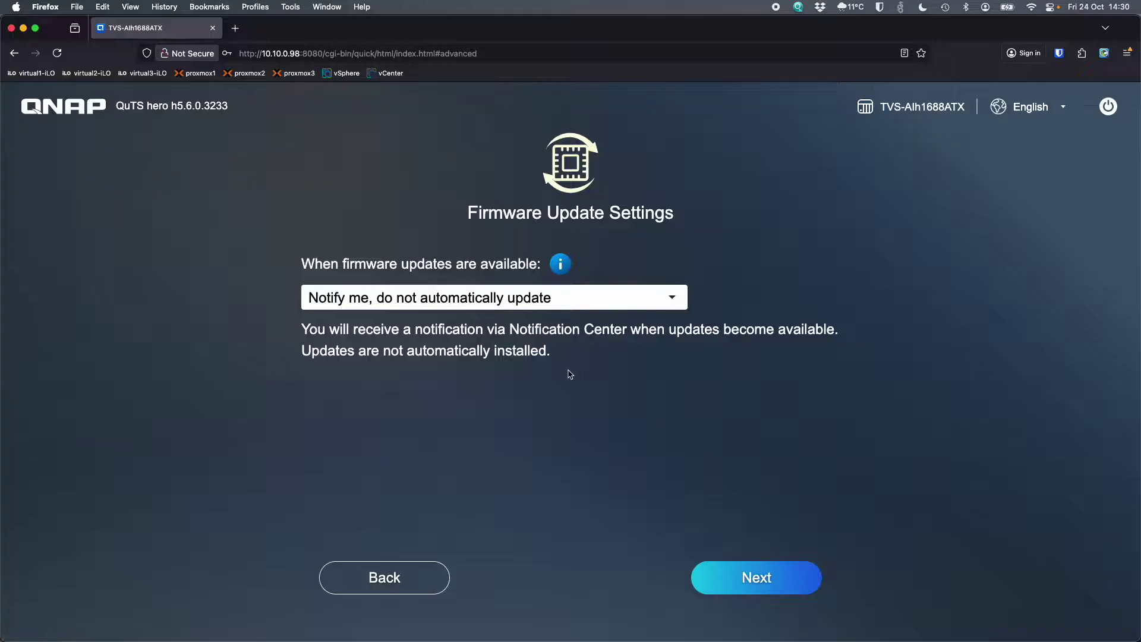
left_click(646, 307)
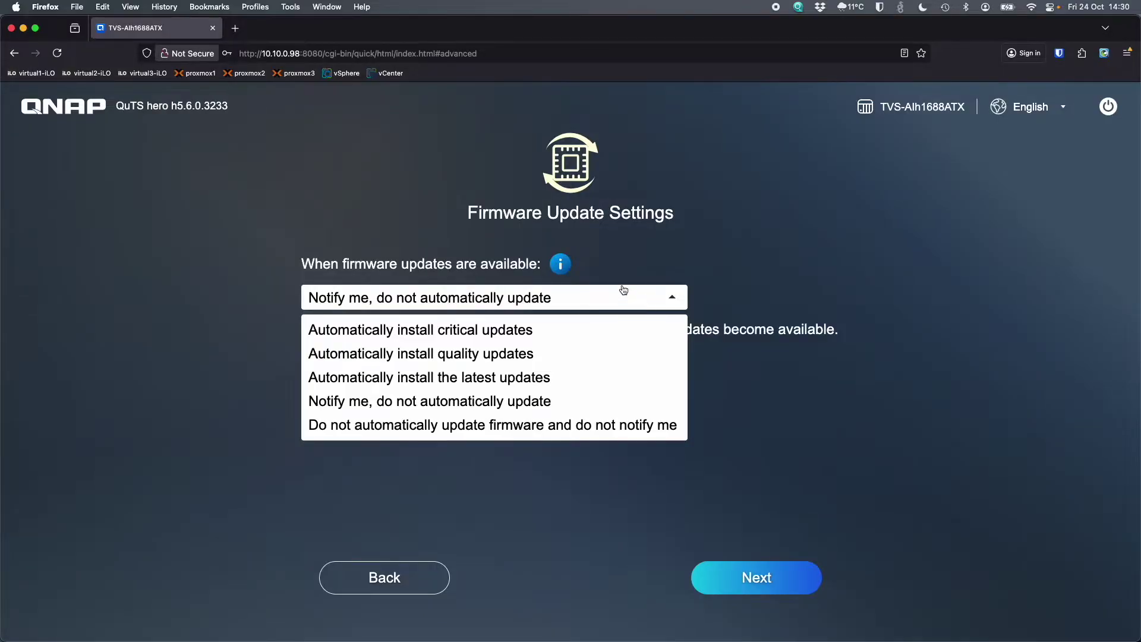
left_click(675, 259)
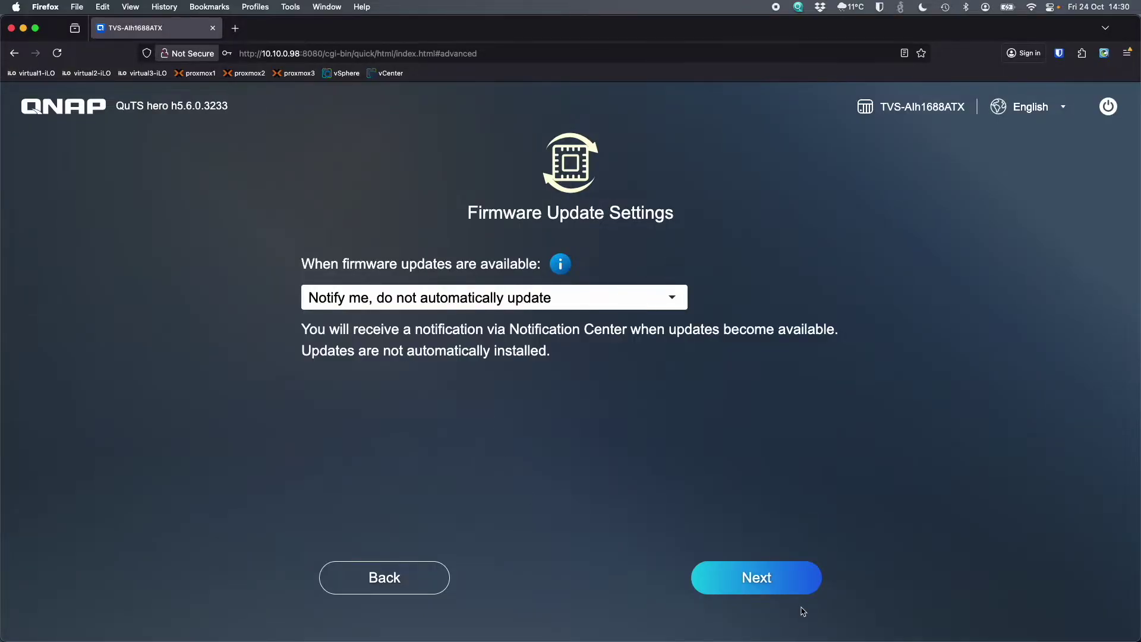
left_click(790, 579)
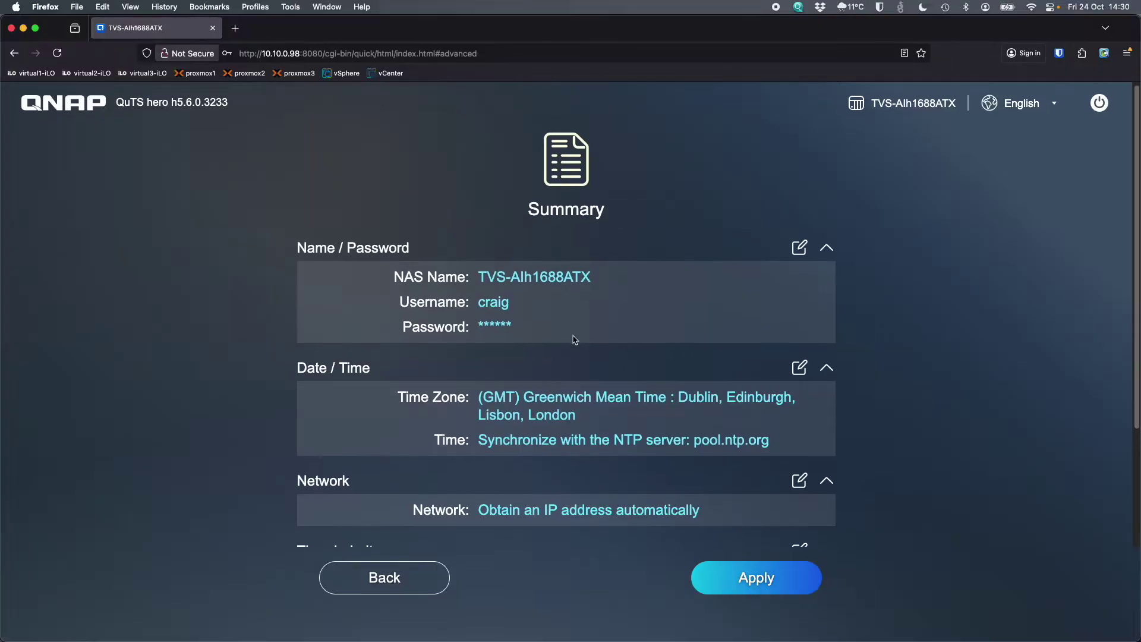
Step: Review the Summary, apply it, and confirm initialising the NAS and clearing its drives
scroll(573, 339, "down", 3)
scroll(579, 348, "up", 3)
scroll(581, 351, "down", 3)
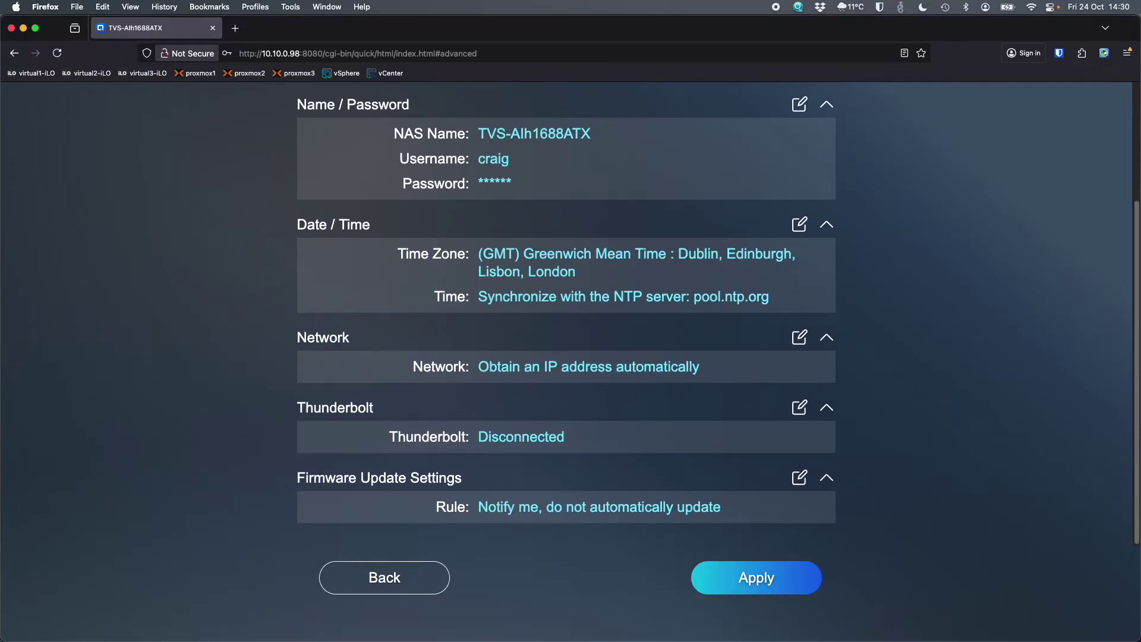
left_click(774, 597)
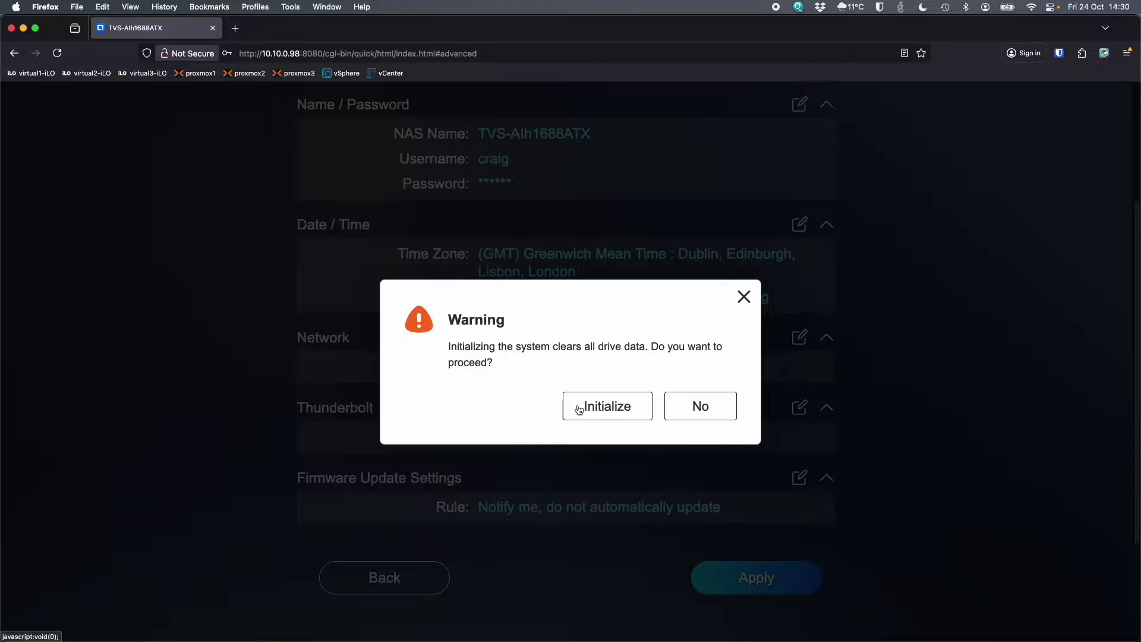
left_click(593, 408)
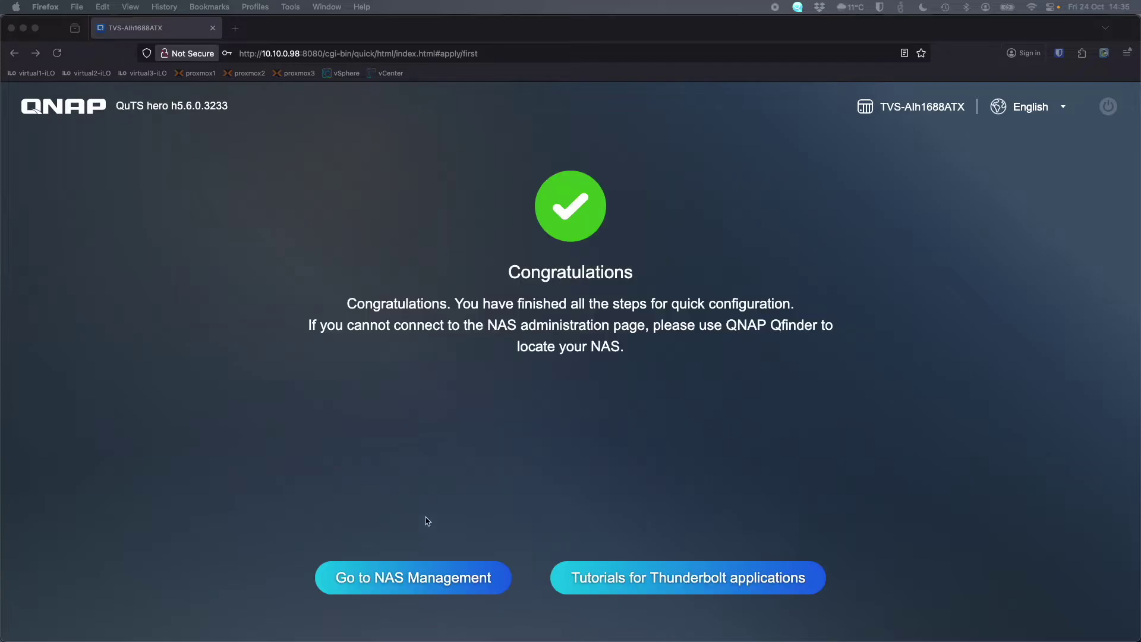
Step: Open NAS management in a new tab and close the finished setup tab
left_click(442, 468)
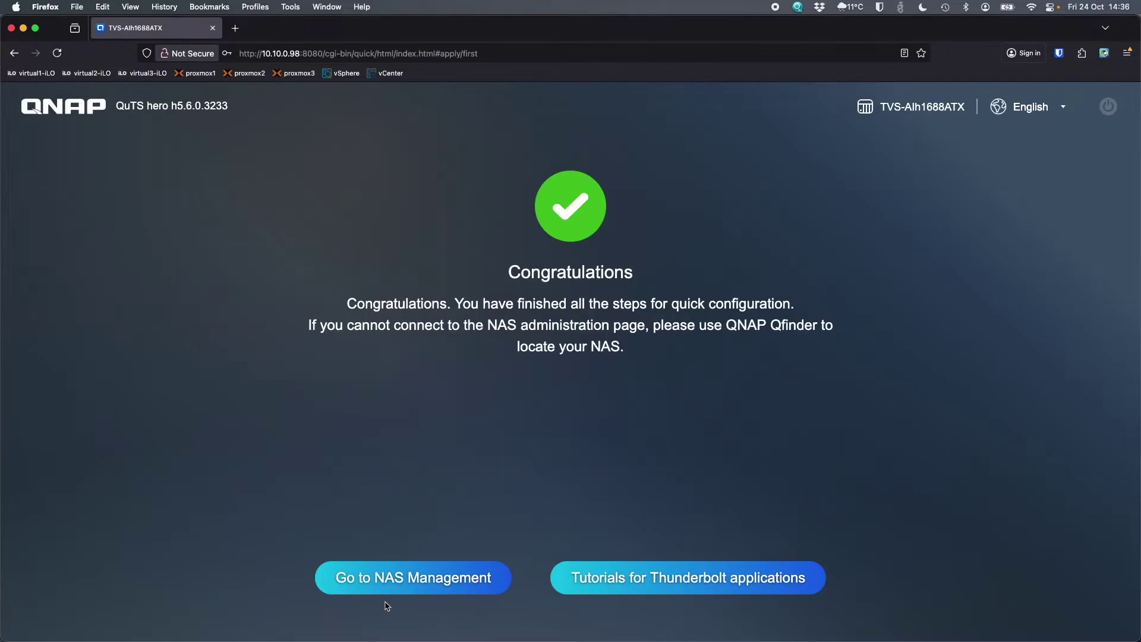
left_click(401, 582)
mouse_move(143, 27)
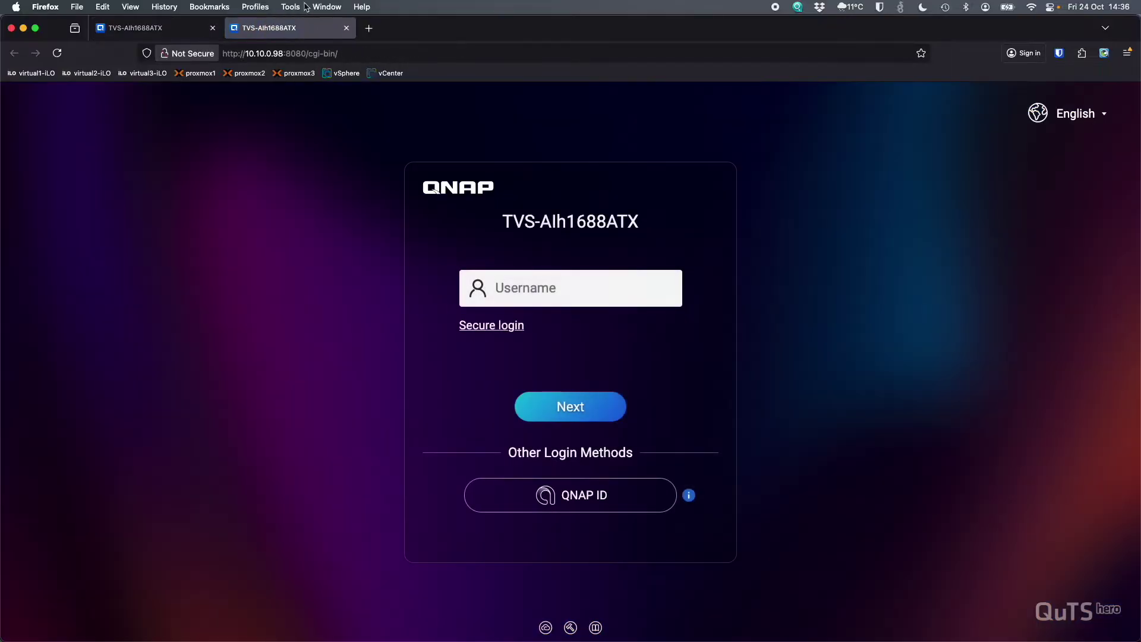
left_click(182, 29)
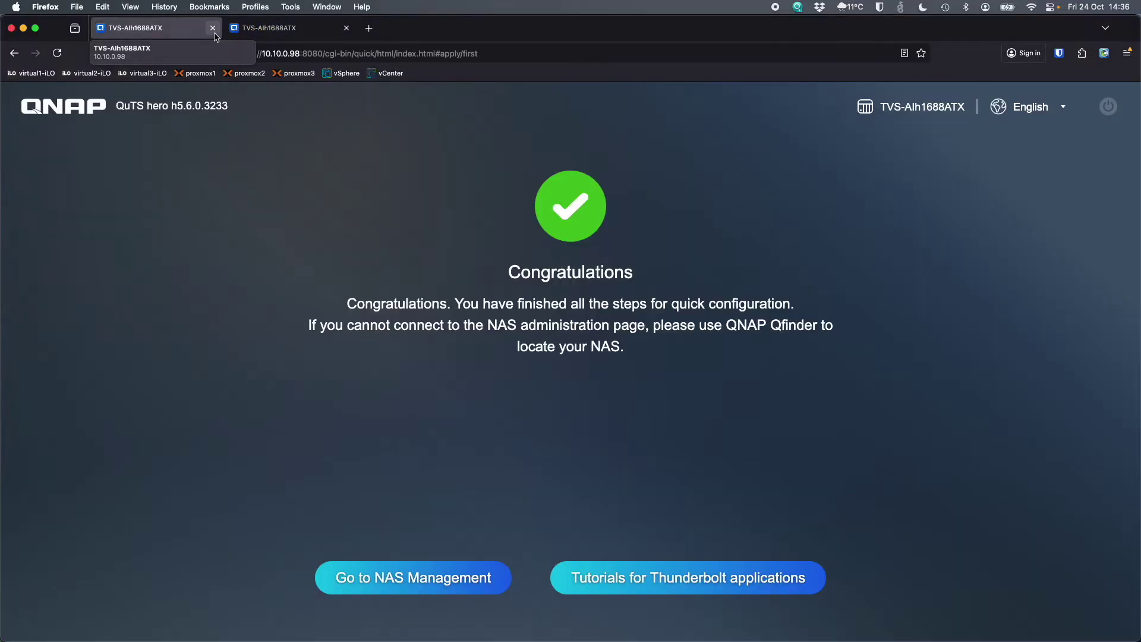
left_click(213, 28)
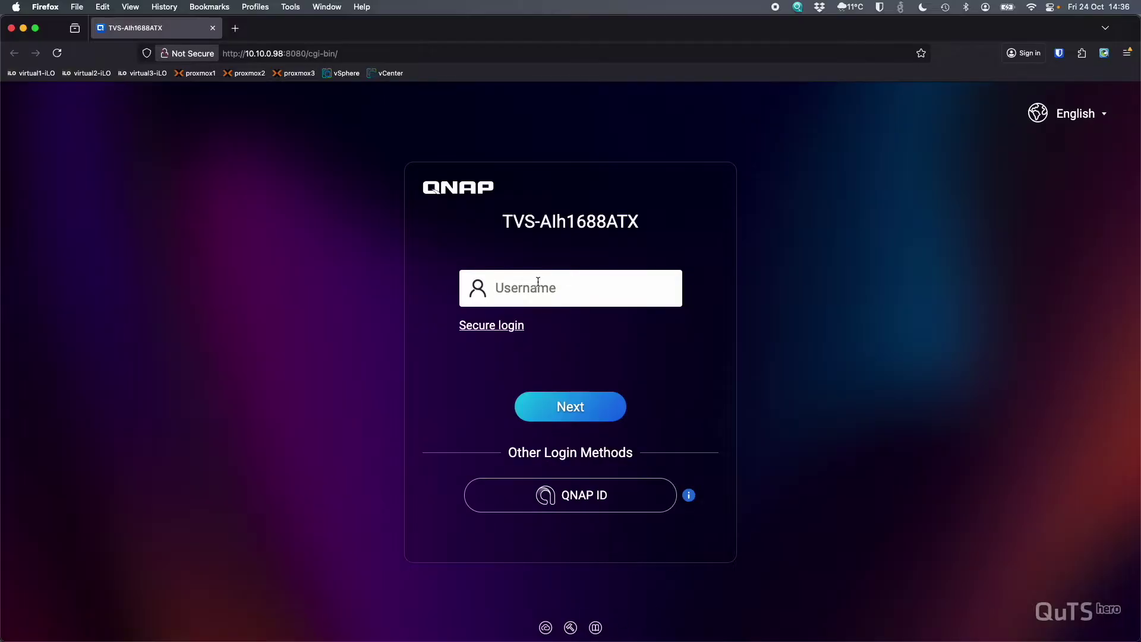
Step: Log in as 'craig' with the administrator password
type("craig")
key("Return")
type("•••")
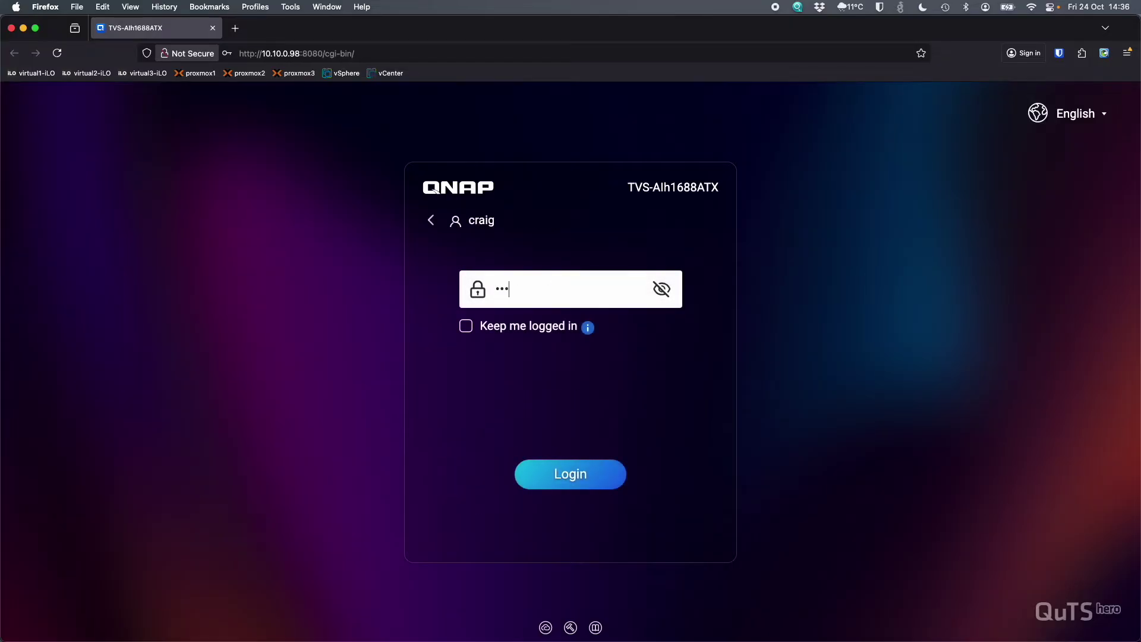
type("•••••••")
key("Return")
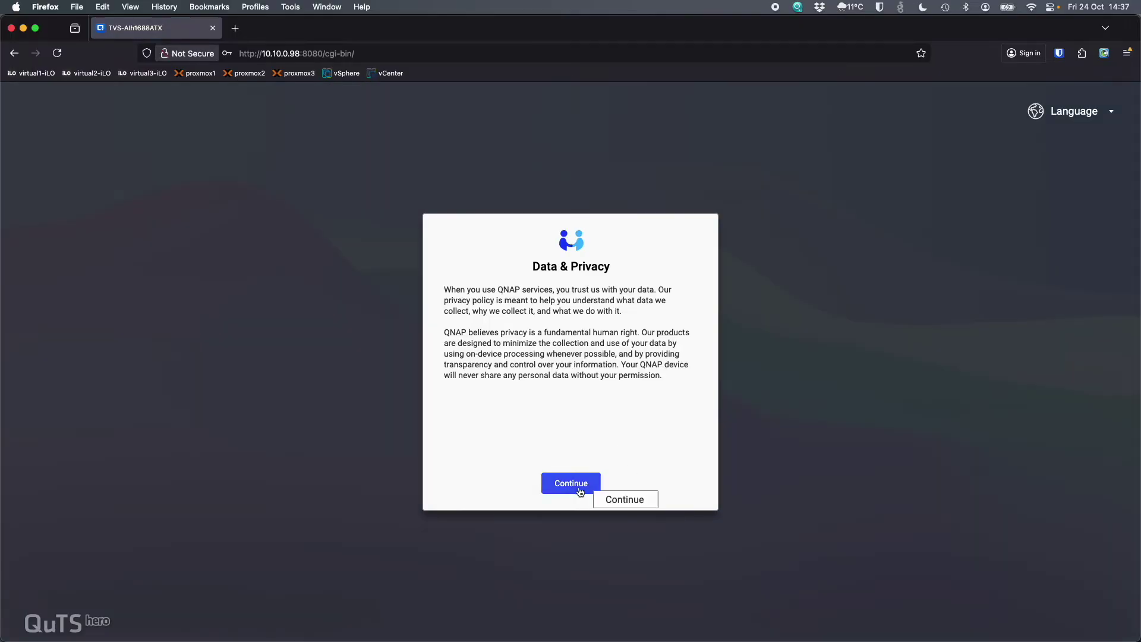
left_click(574, 486)
Step: Accept the Data & Privacy notice and answer the data collection agreement
scroll(567, 356, "down", 10)
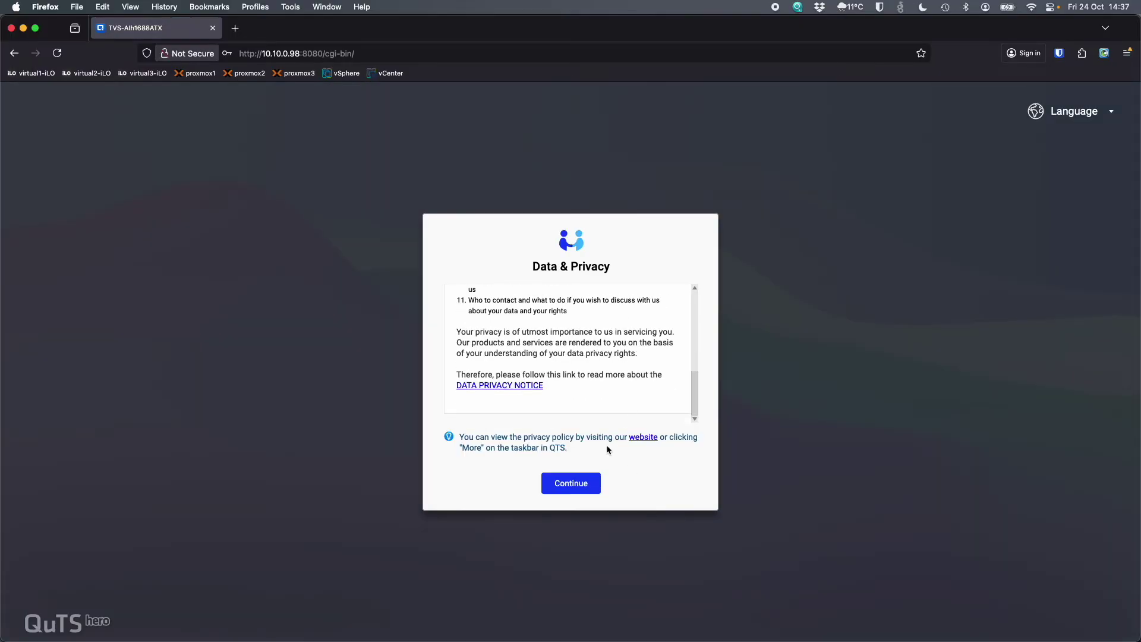
left_click(581, 478)
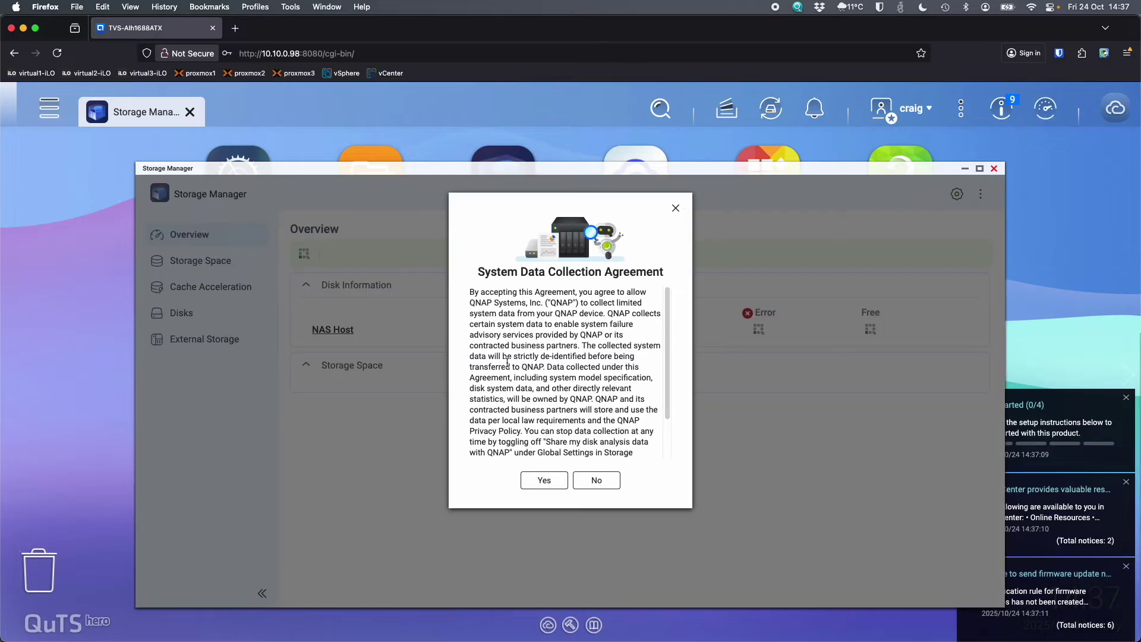
left_click(584, 483)
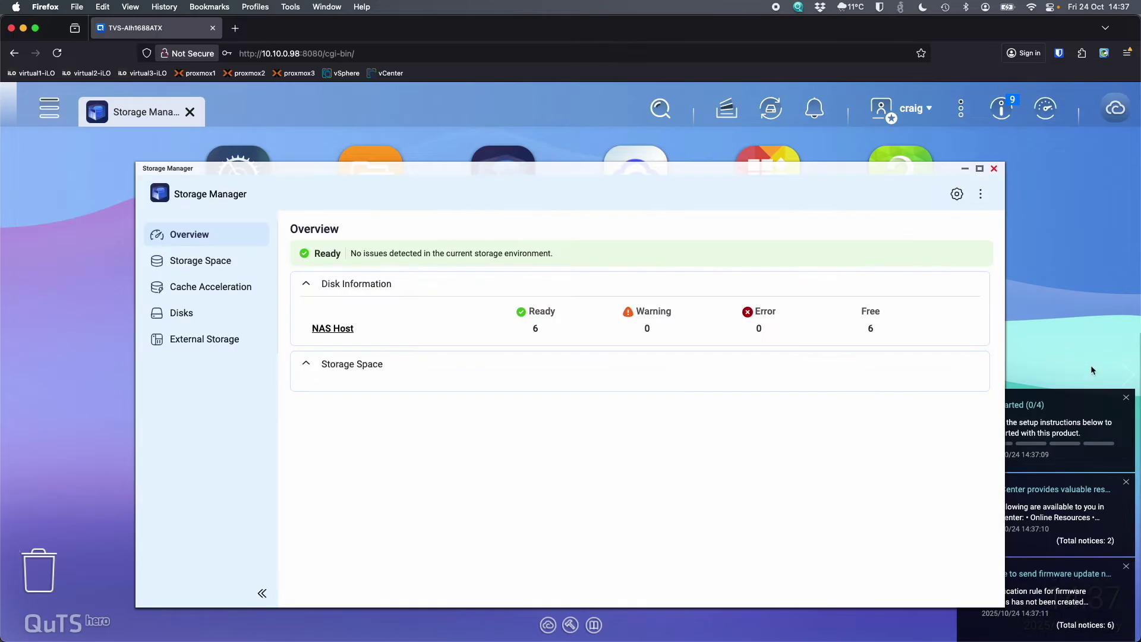
Step: Close the Notice Board and show Storage Manager maximized on Storage Space
left_click(1015, 109)
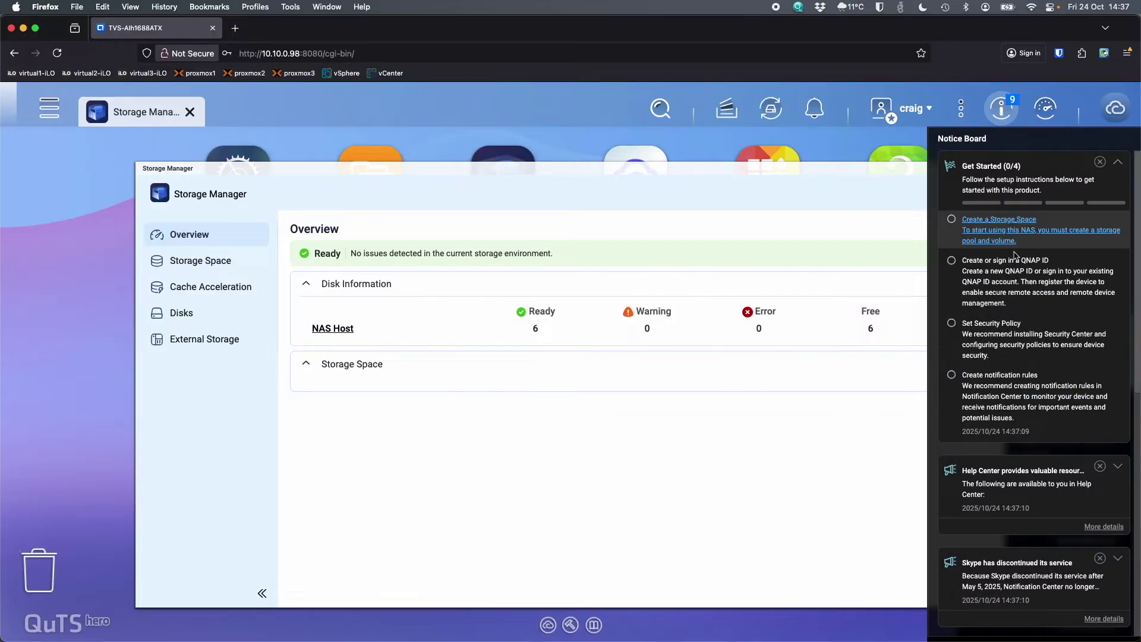
left_click(1001, 109)
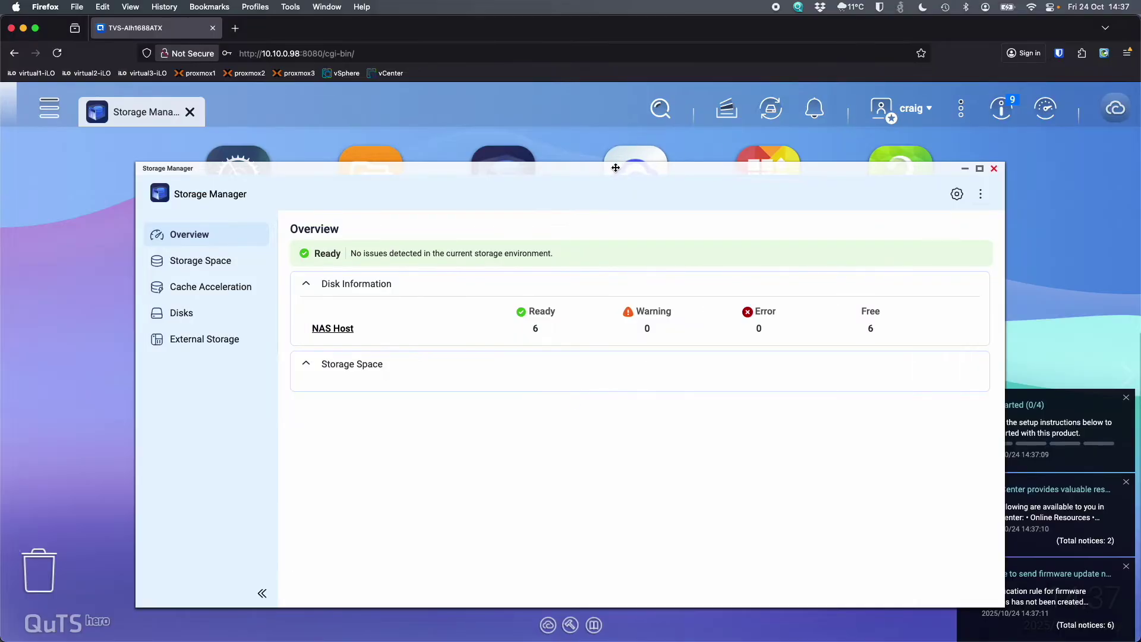
double_click(386, 169)
left_click(52, 230)
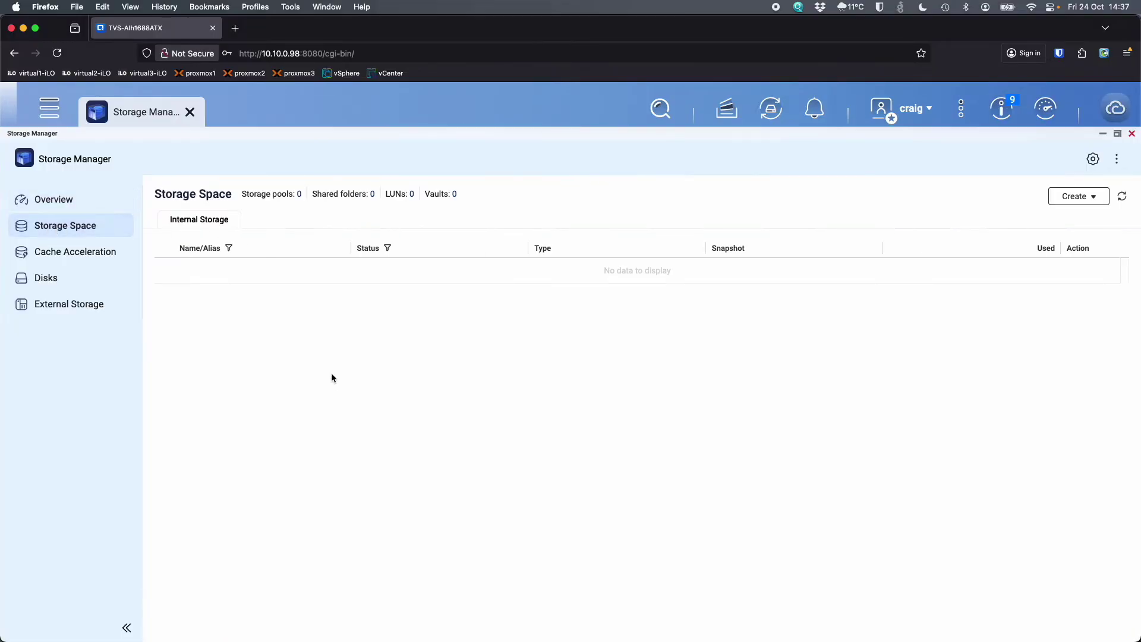
Step: Start the New Storage Pool wizard and keep the SSD RAID 1 configuration
left_click(1096, 197)
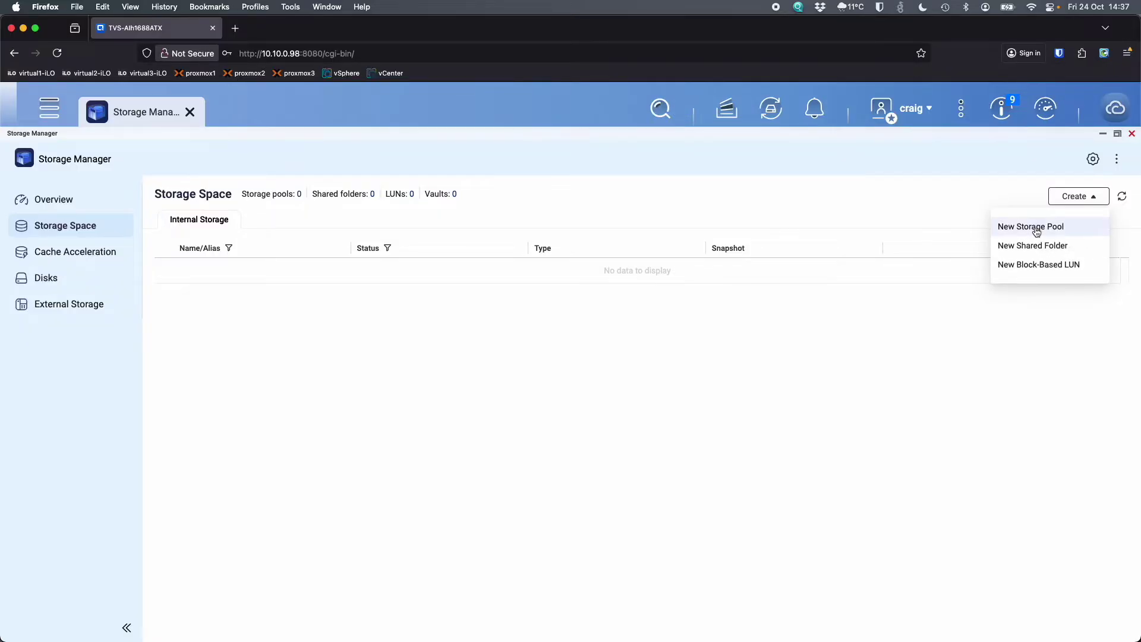
left_click(1034, 229)
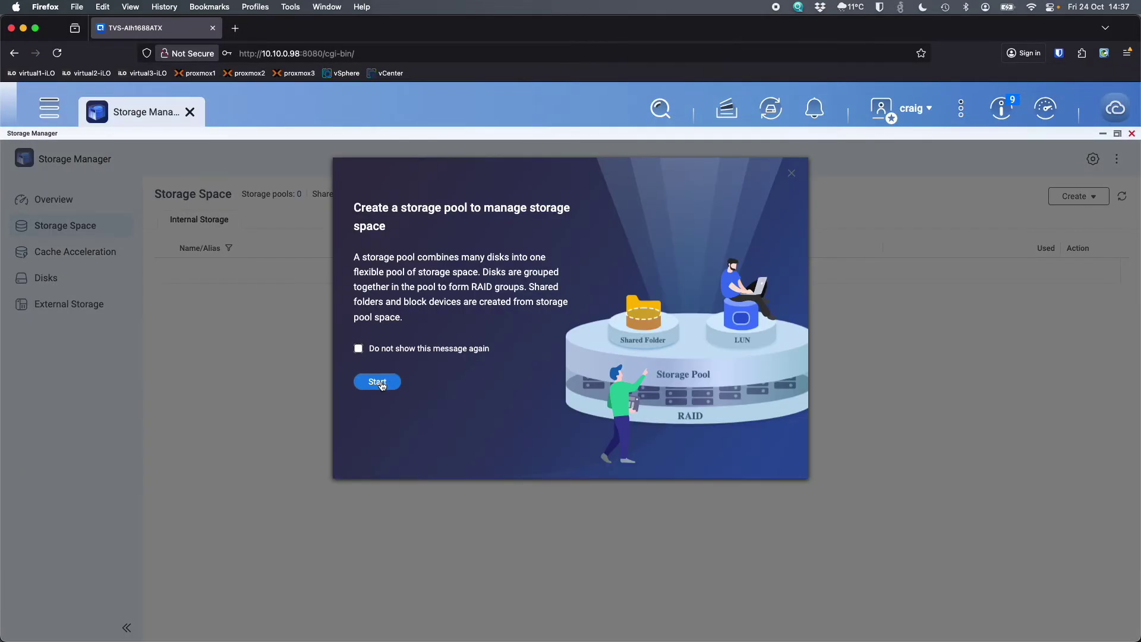
left_click(382, 385)
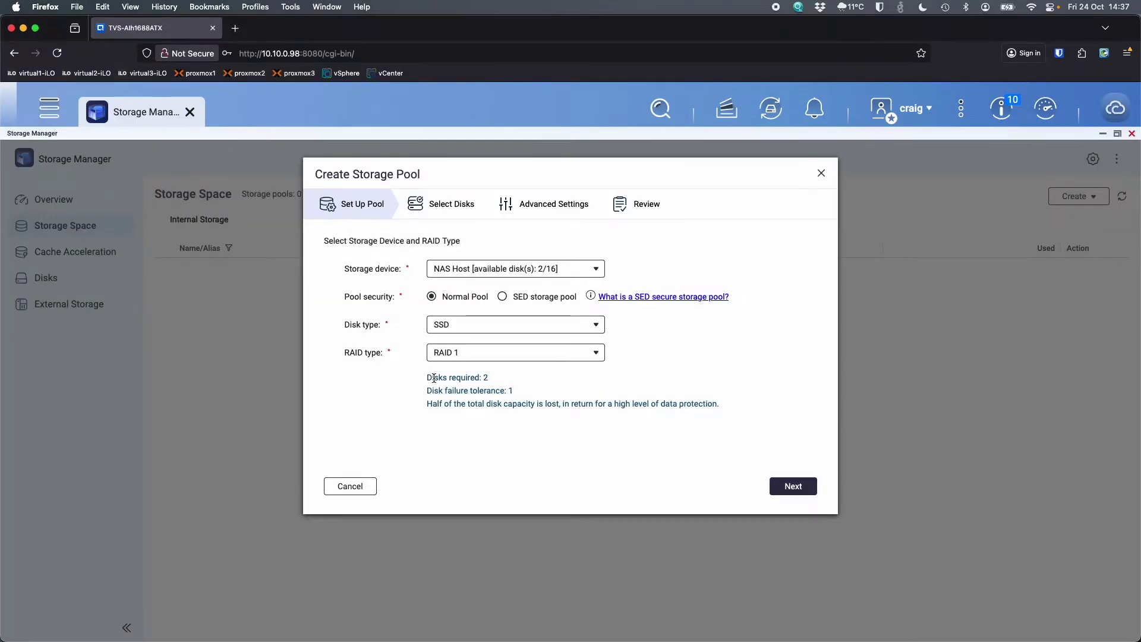
mouse_move(515, 352)
left_click(799, 489)
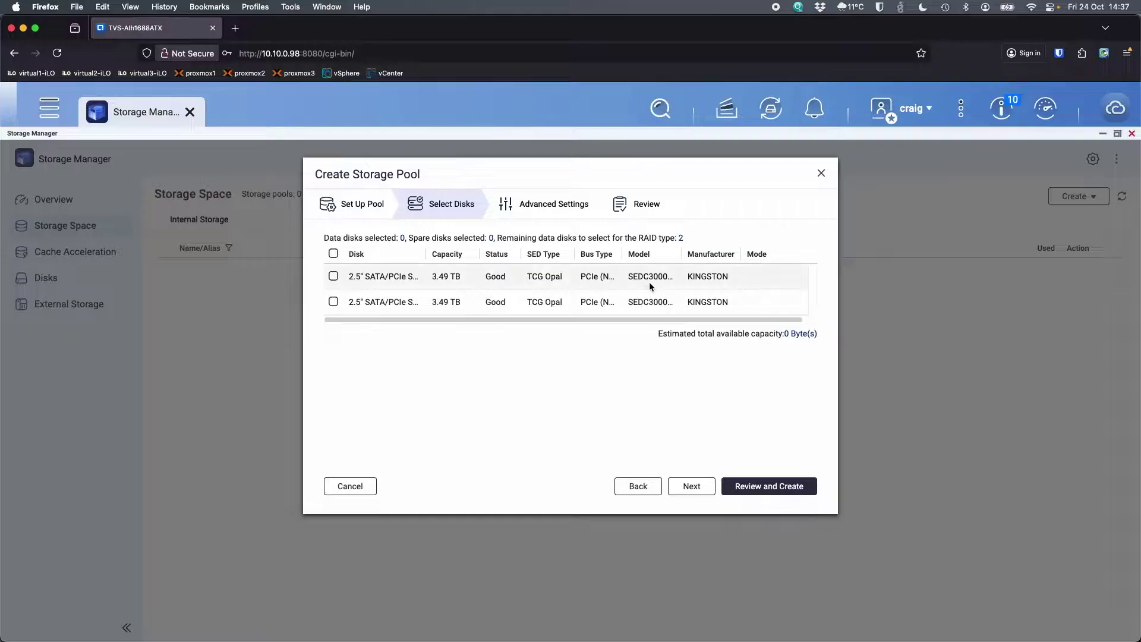
Step: Select both SSDs, describe the pool 'Kingston SSD', create it, and confirm the erase
left_click(333, 254)
left_click(690, 487)
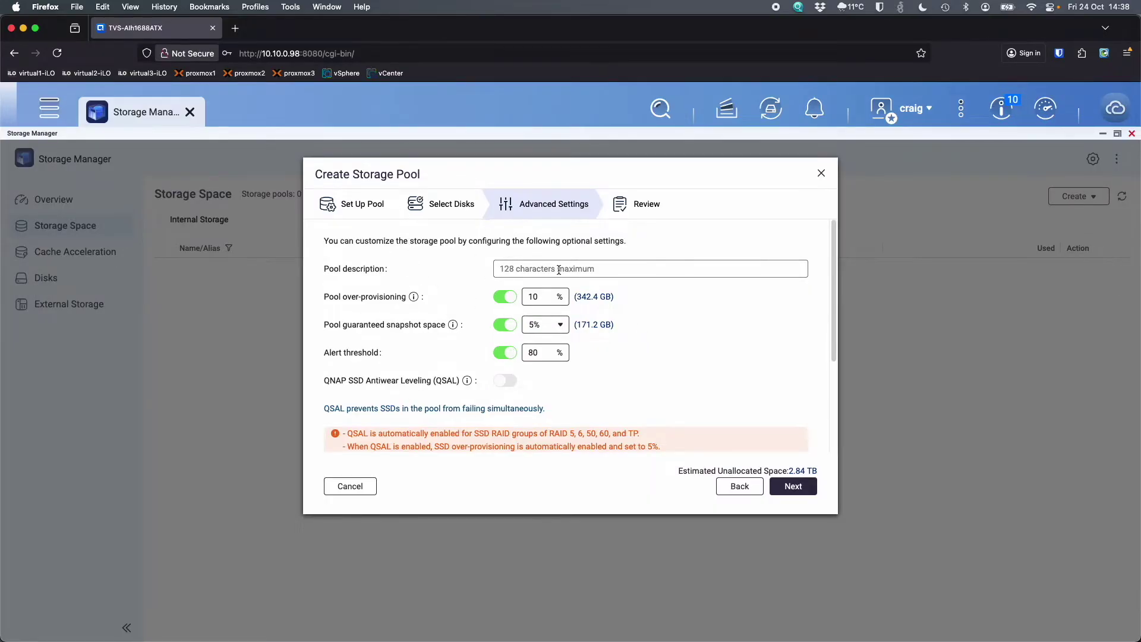
type("Ki")
type("ngston SSD")
left_click(795, 488)
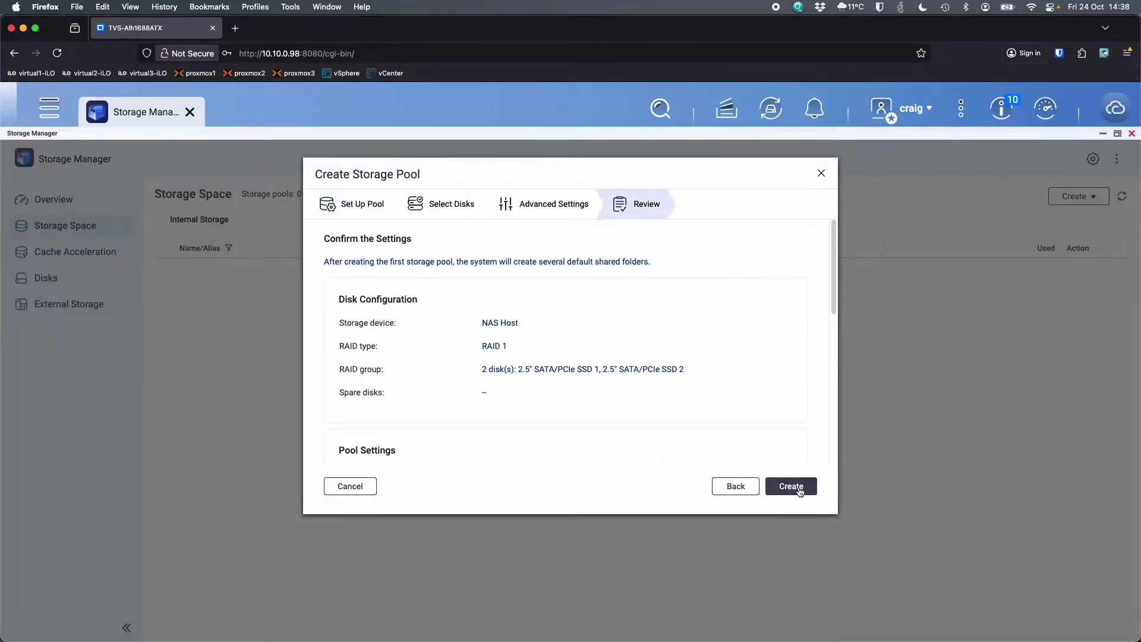
left_click(795, 488)
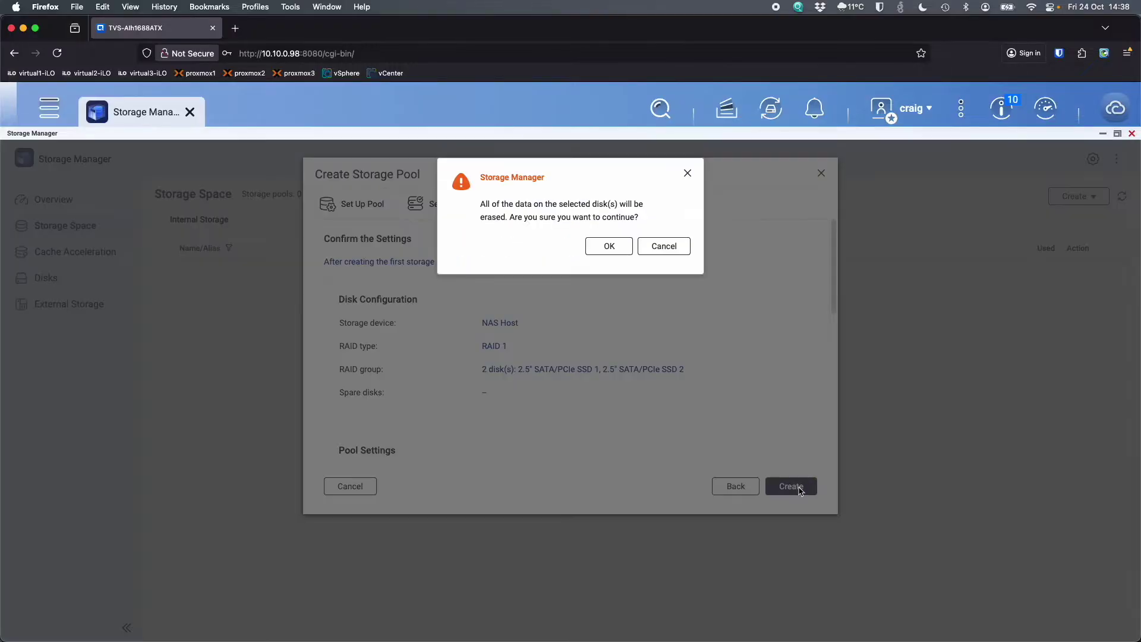
left_click(608, 246)
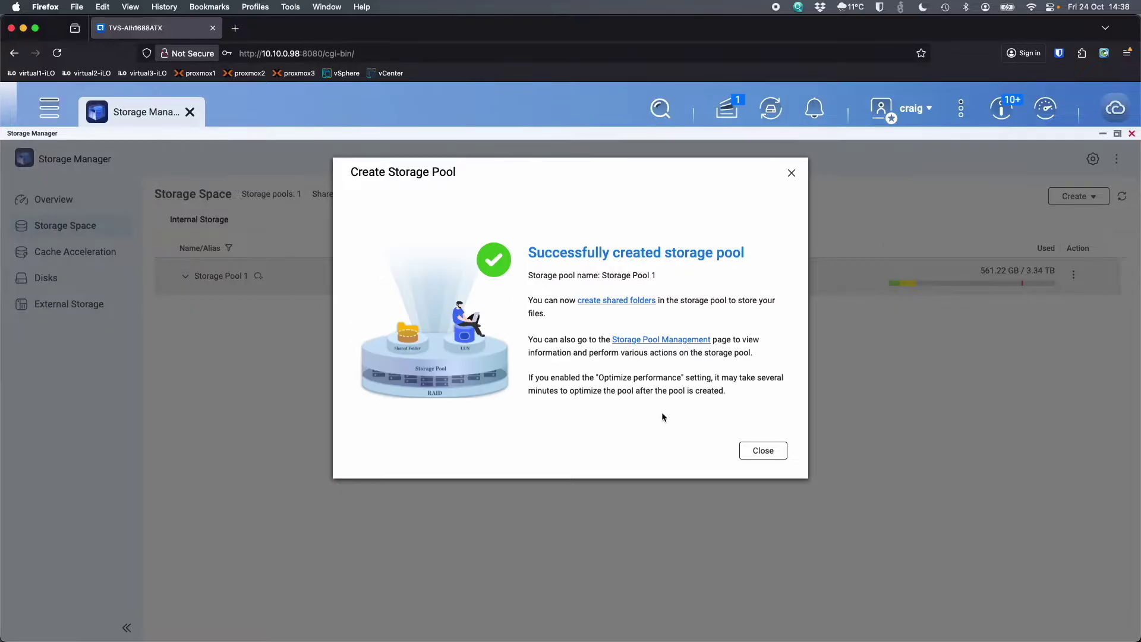
Step: Close the Storage Pool 1 success message while the pool starts optimizing
left_click(765, 452)
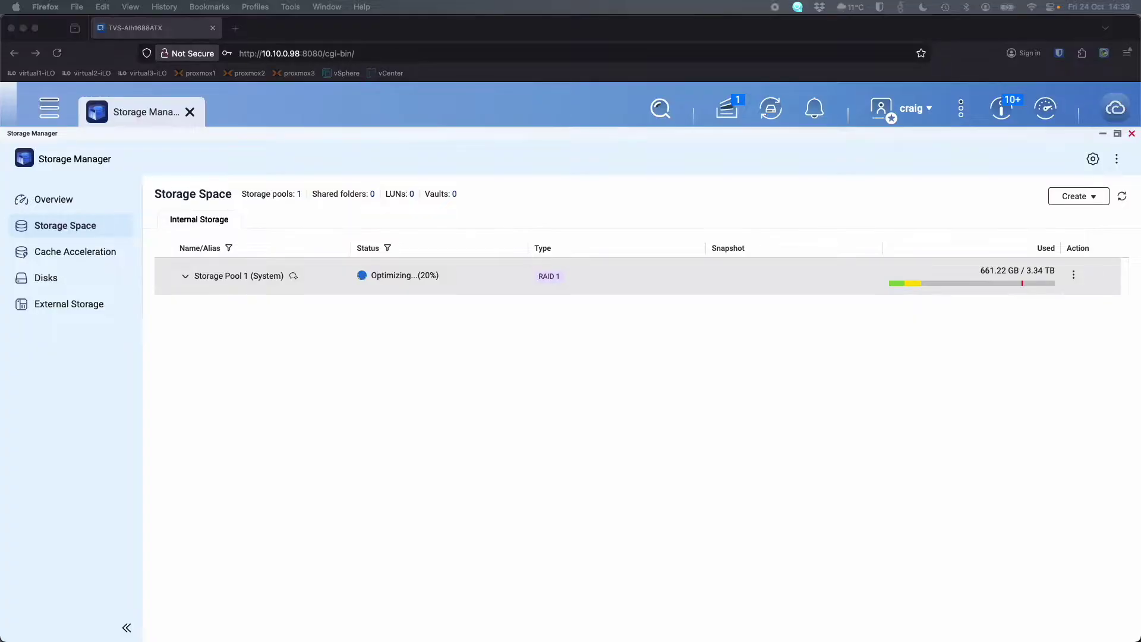
left_click(644, 519)
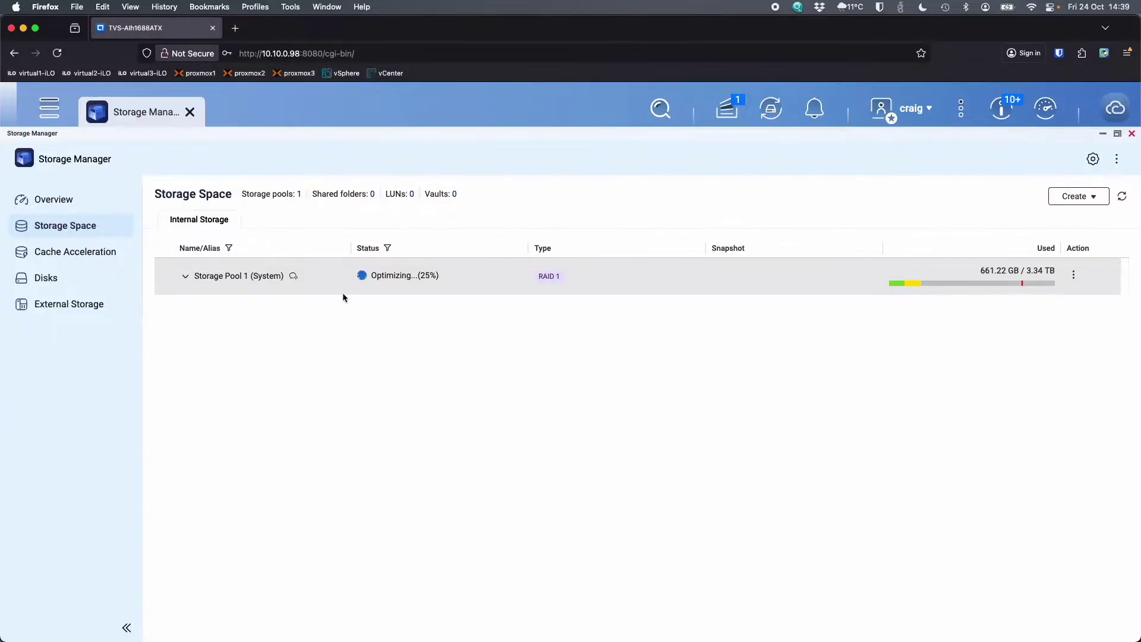
left_click(50, 108)
Step: Review Control Panel's System Status hardware readings, then view Storage Manager's Disks list
left_click(74, 226)
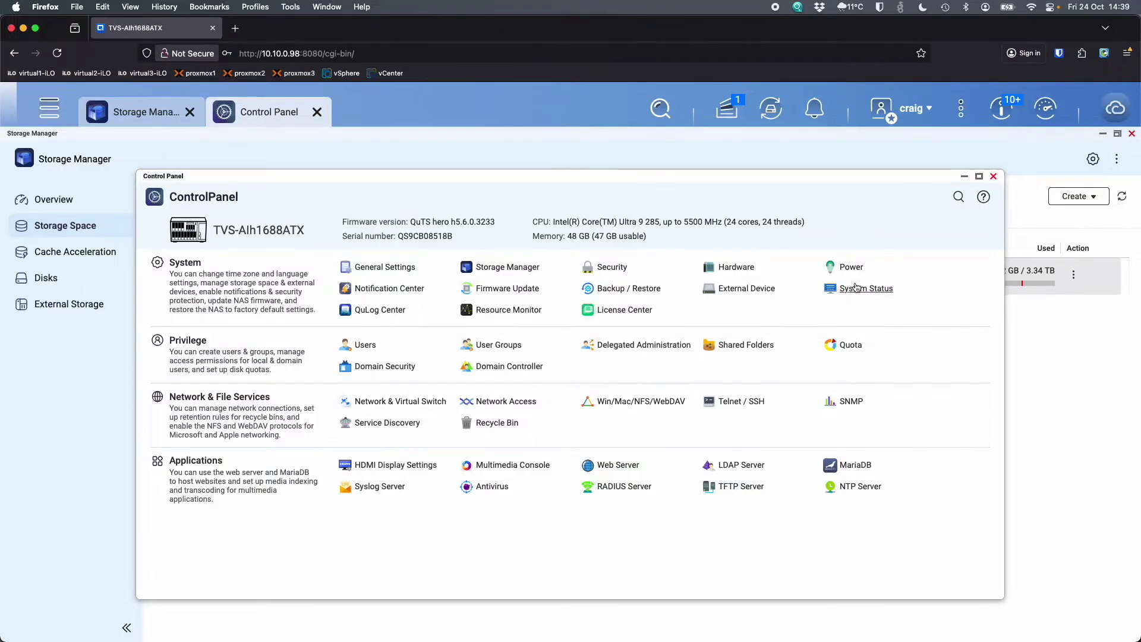
left_click(856, 288)
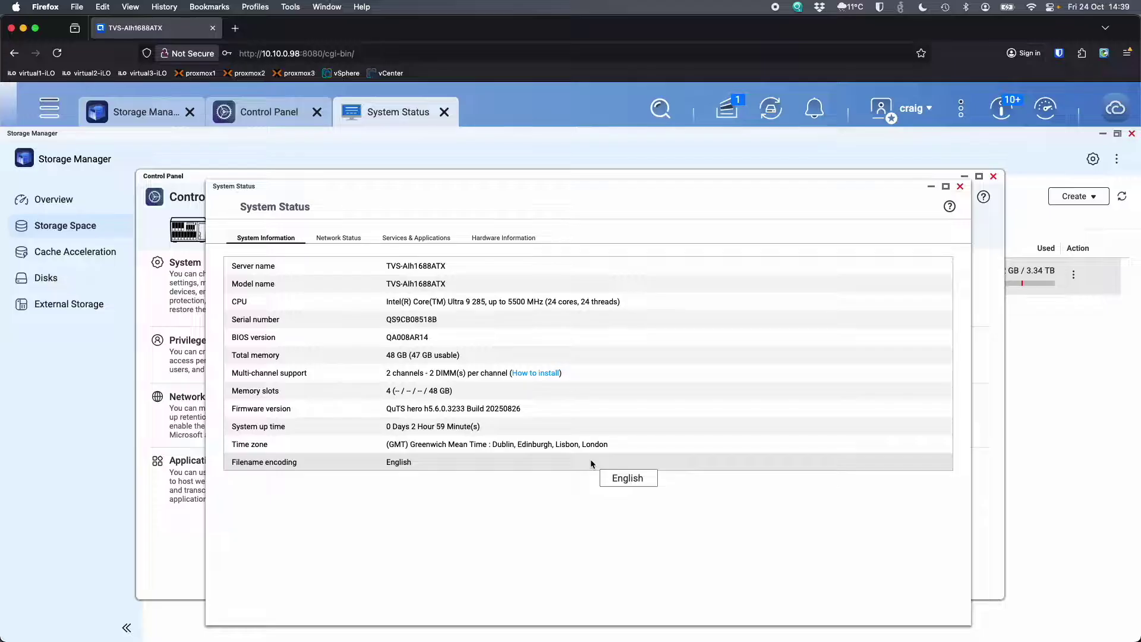
left_click(516, 238)
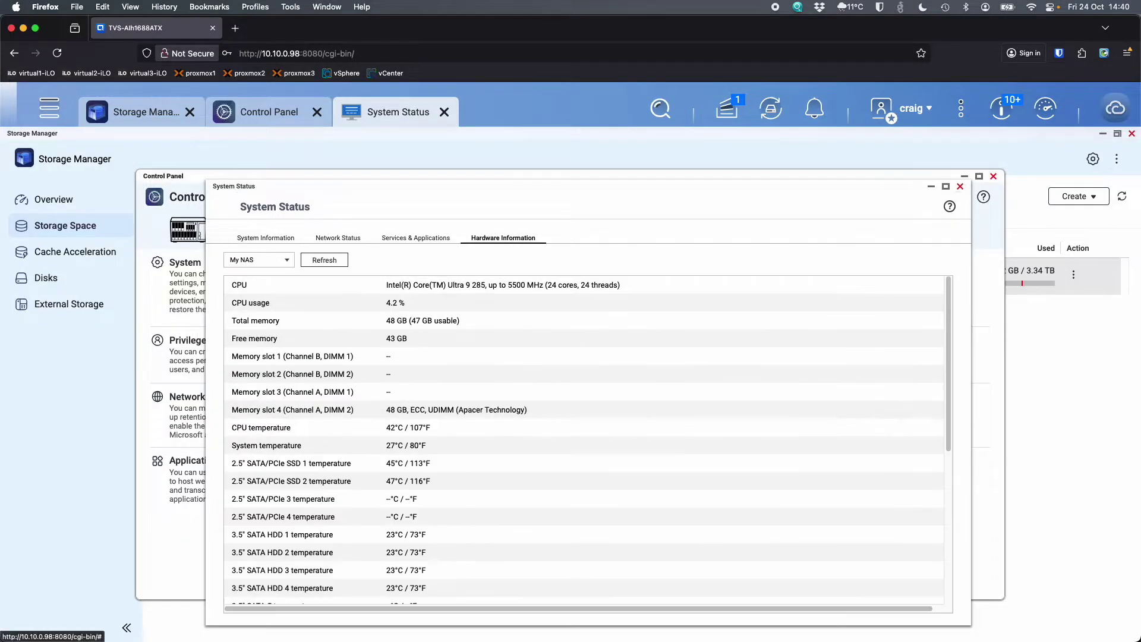
scroll(777, 448, "down", 3)
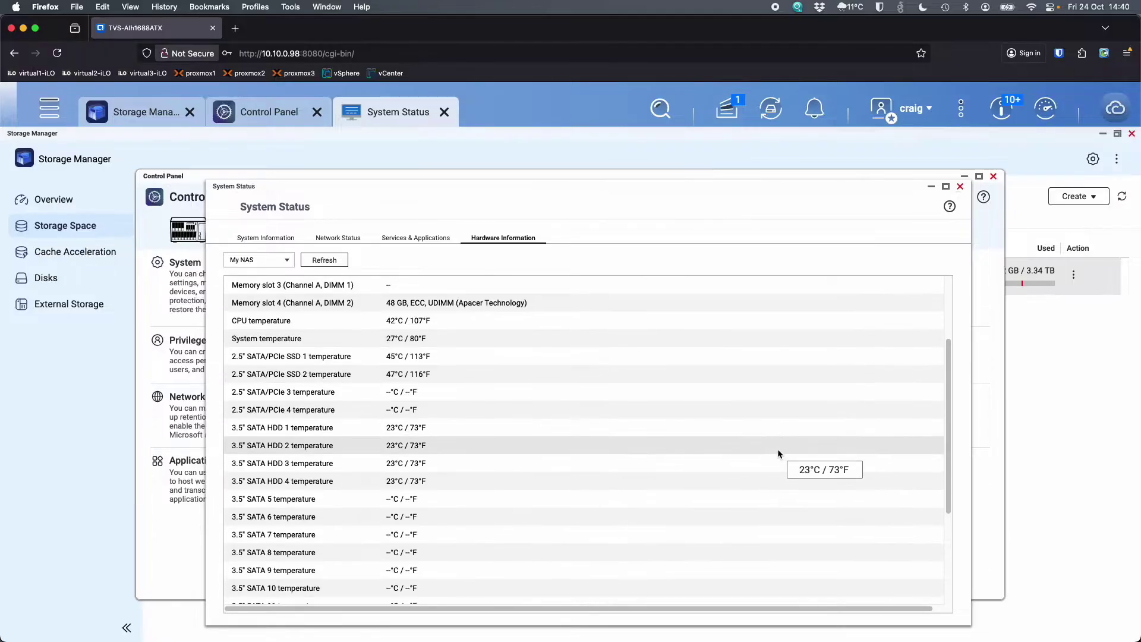
scroll(777, 450, "down", 2)
scroll(778, 450, "up", 3)
scroll(777, 449, "down", 3)
scroll(777, 451, "down", 2)
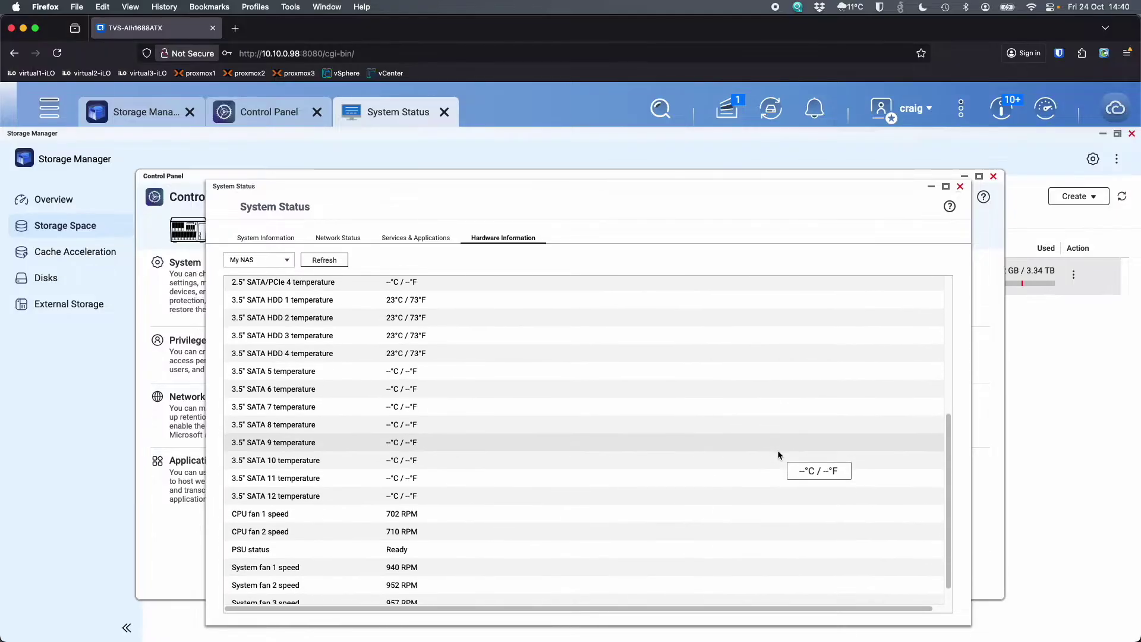
scroll(777, 450, "down", 2)
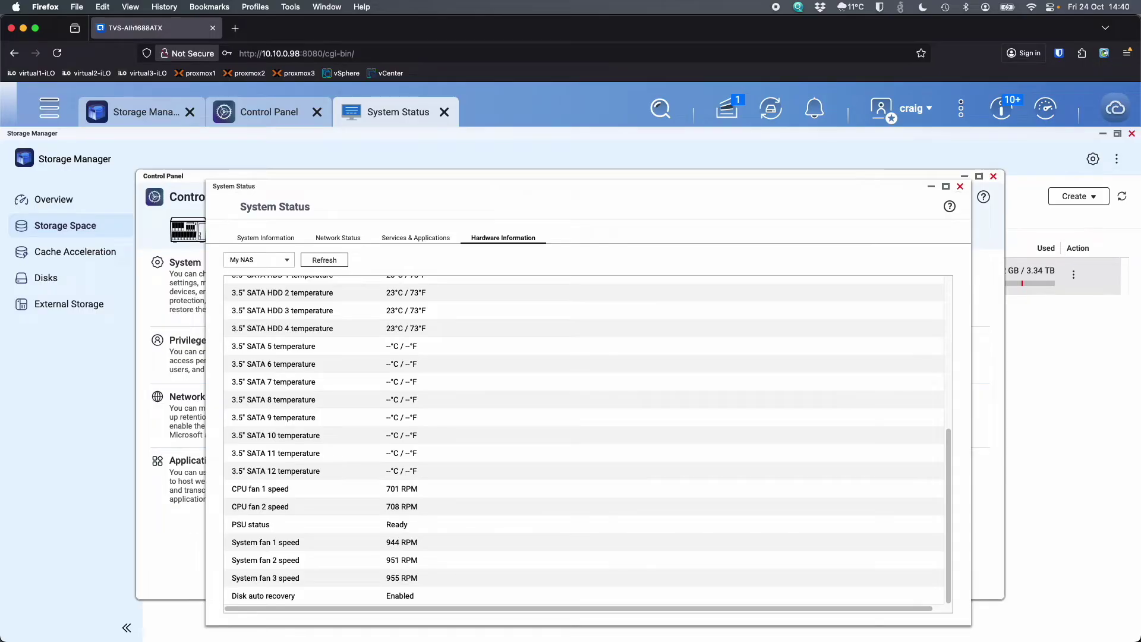
left_click(281, 147)
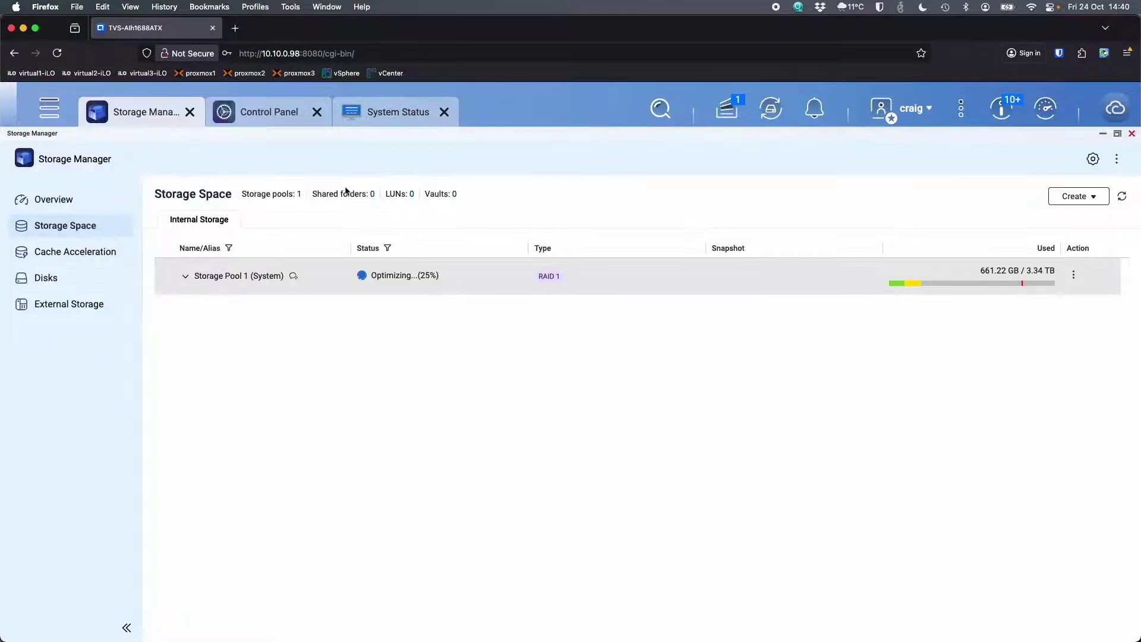
left_click(69, 280)
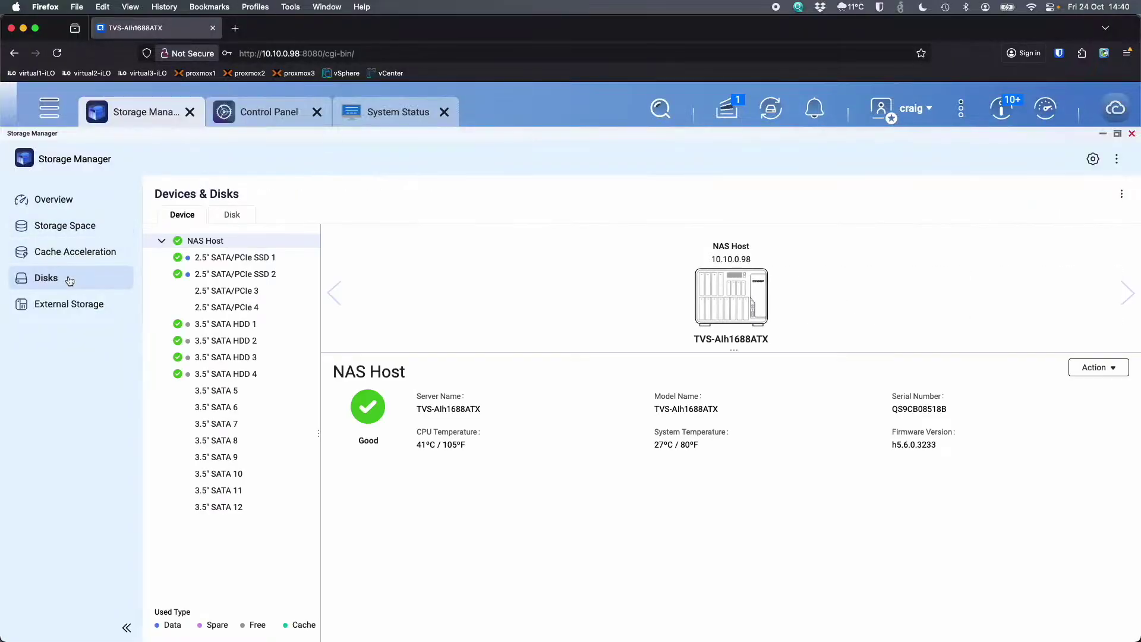
Step: Inspect SSD 1, HDD 1 and empty PCIe 4 slot, then Cache Acceleration and Overview
left_click(227, 260)
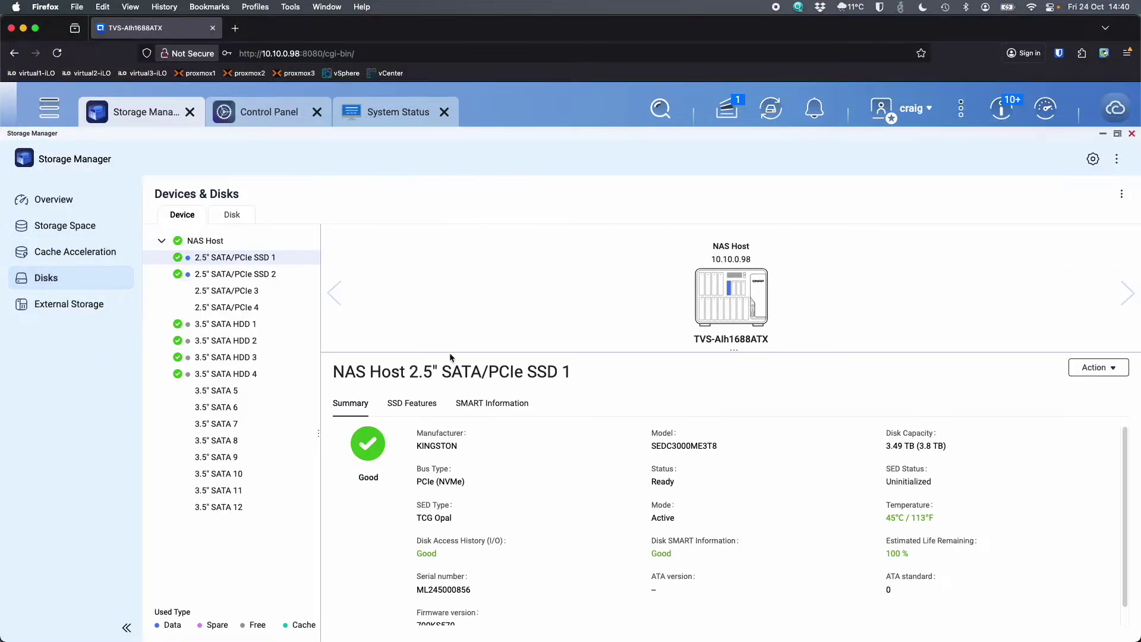
left_click(221, 326)
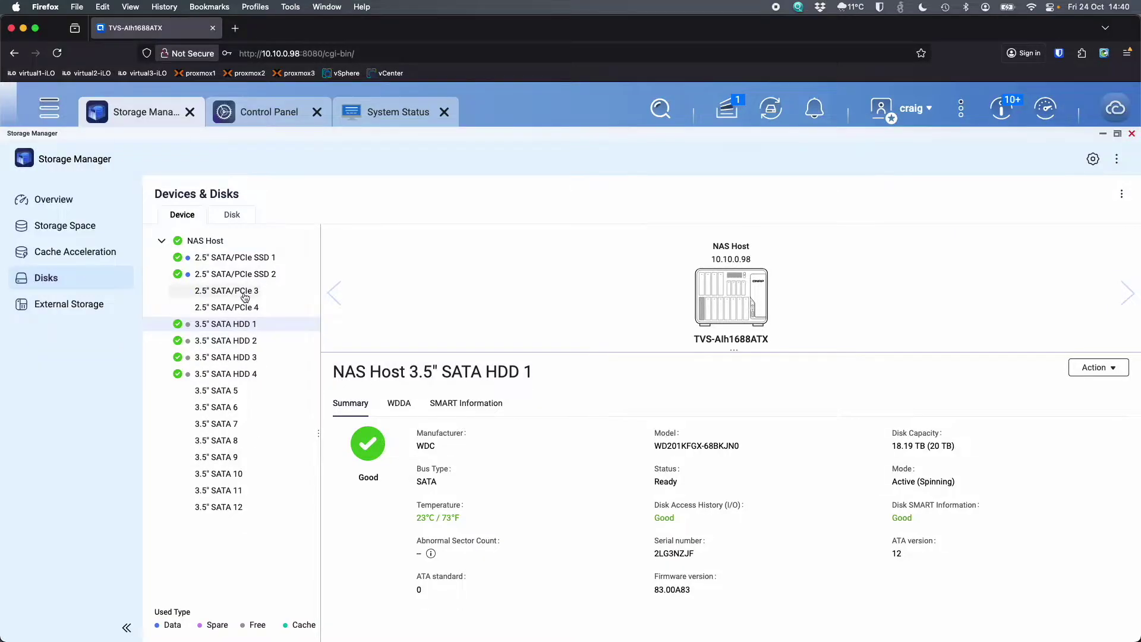
left_click(244, 293)
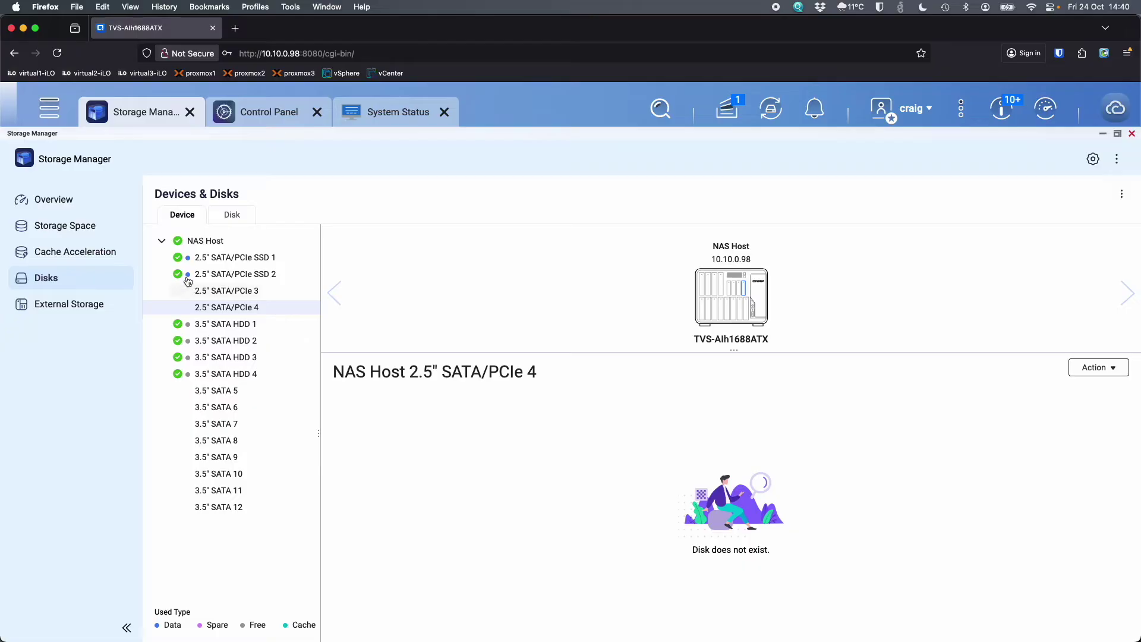
left_click(113, 251)
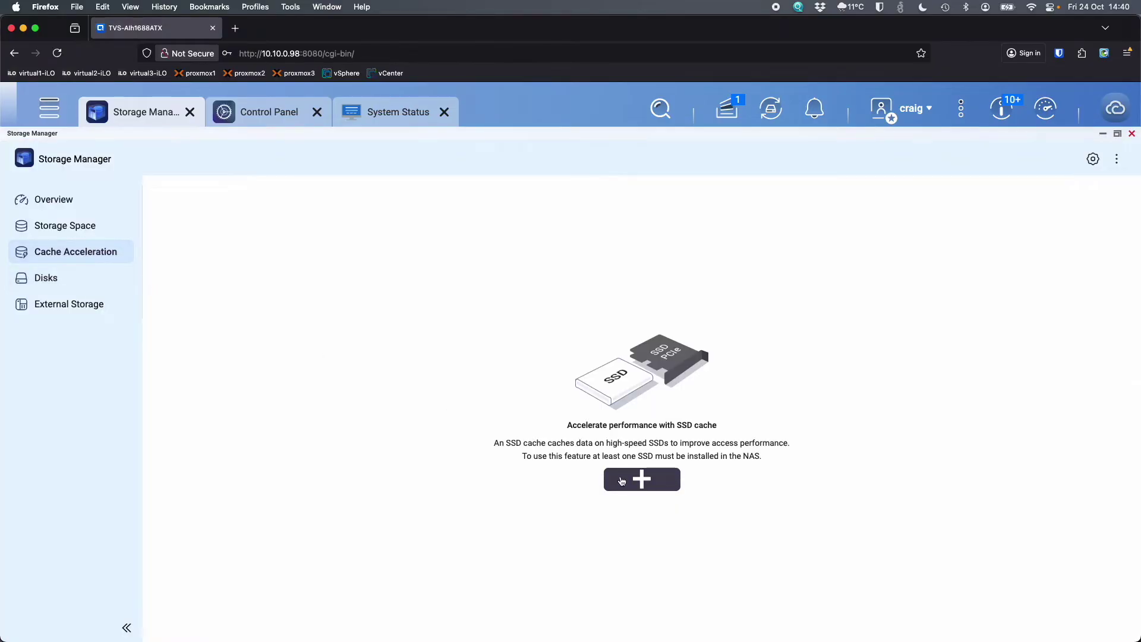
left_click(78, 197)
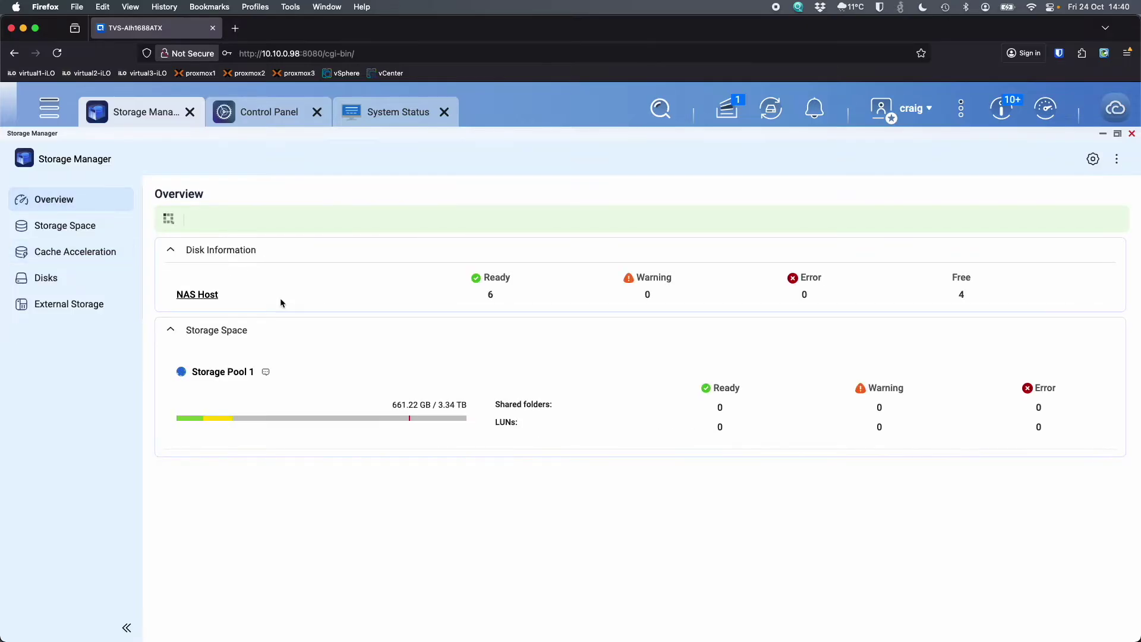
Step: Go back to the Storage Space list to see Storage Pool 1 (RAID 1) optimizing at 30%
left_click(104, 234)
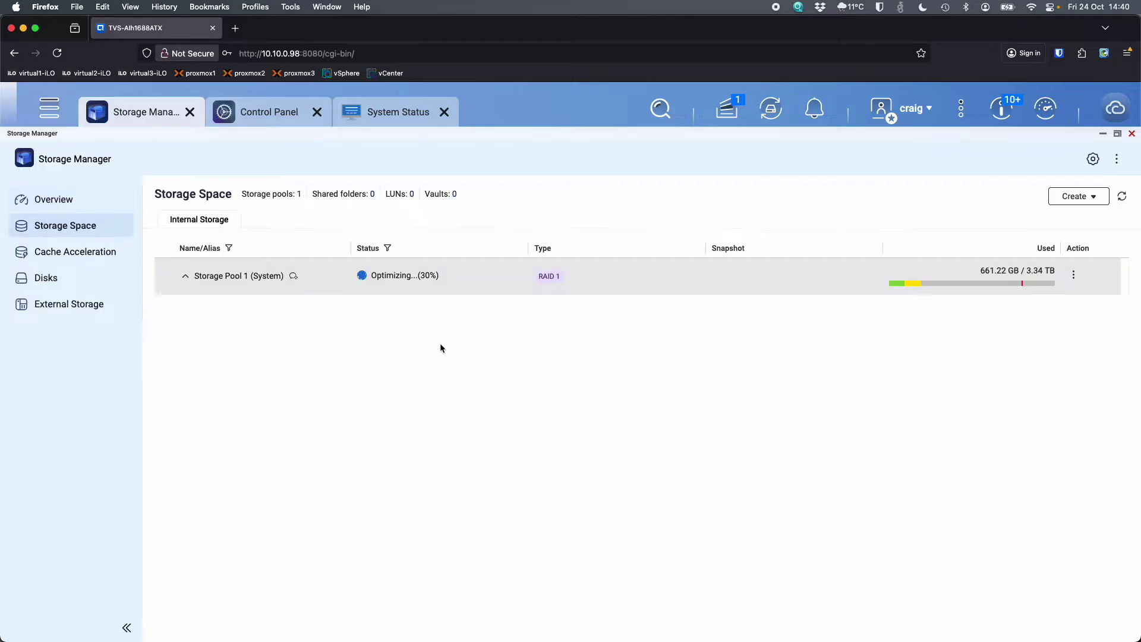